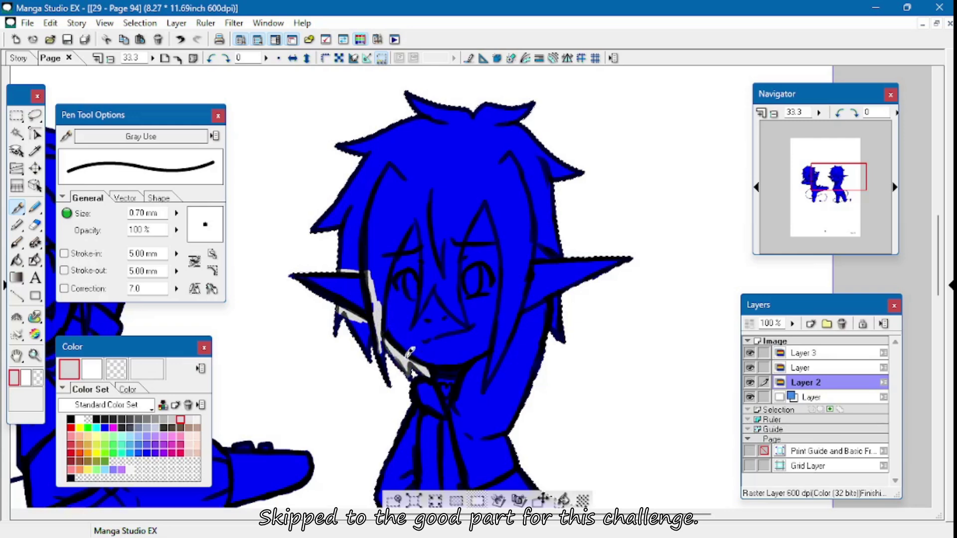
Outline the right demon's hair strands in grey, then fill the hair light grey.
mouse_move(381, 310)
left_mouse_down()
mouse_move(422, 212)
mouse_move(422, 301)
mouse_move(443, 281)
mouse_move(463, 309)
mouse_move(460, 250)
mouse_move(471, 217)
mouse_move(463, 228)
mouse_move(486, 194)
mouse_move(508, 254)
mouse_move(493, 364)
mouse_move(529, 284)
mouse_move(536, 230)
mouse_move(562, 256)
left_mouse_up()
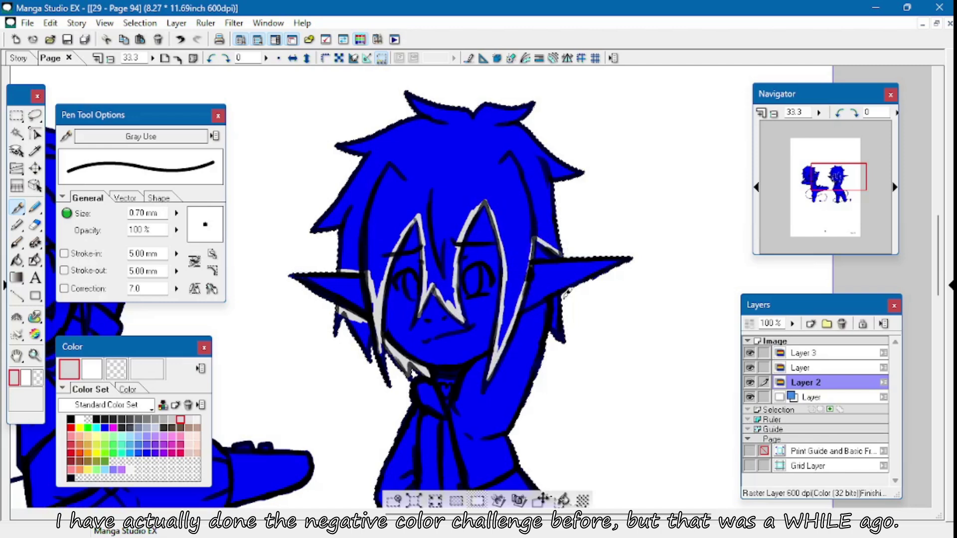
key("g")
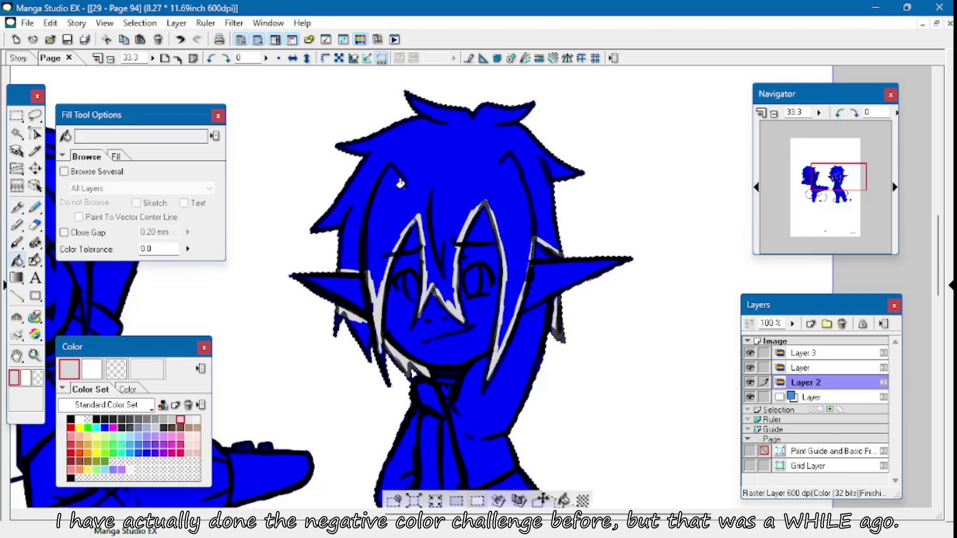
left_click(373, 266)
key("p")
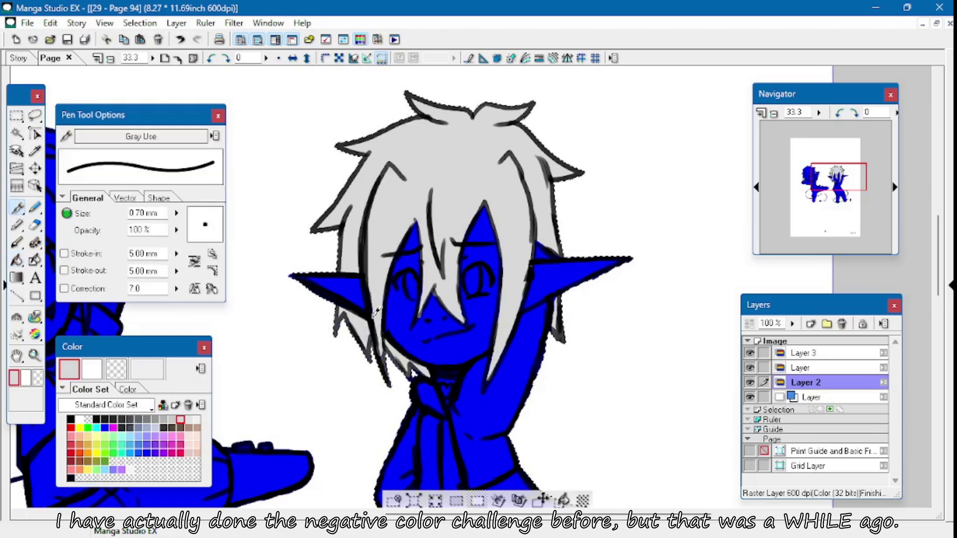
scroll(540, 315, "down", 5)
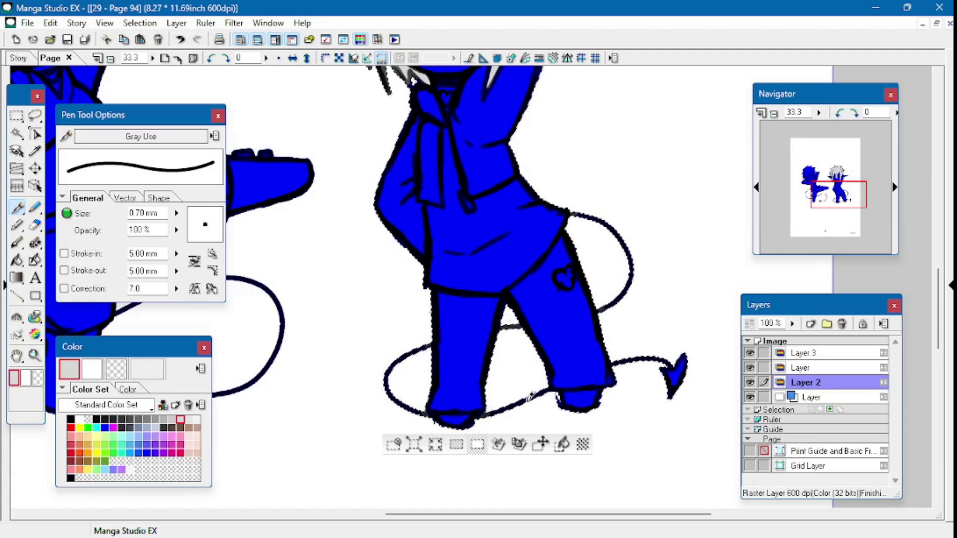
Fill the tail's arrow tip light grey and paint the right shoe light grey.
key("g")
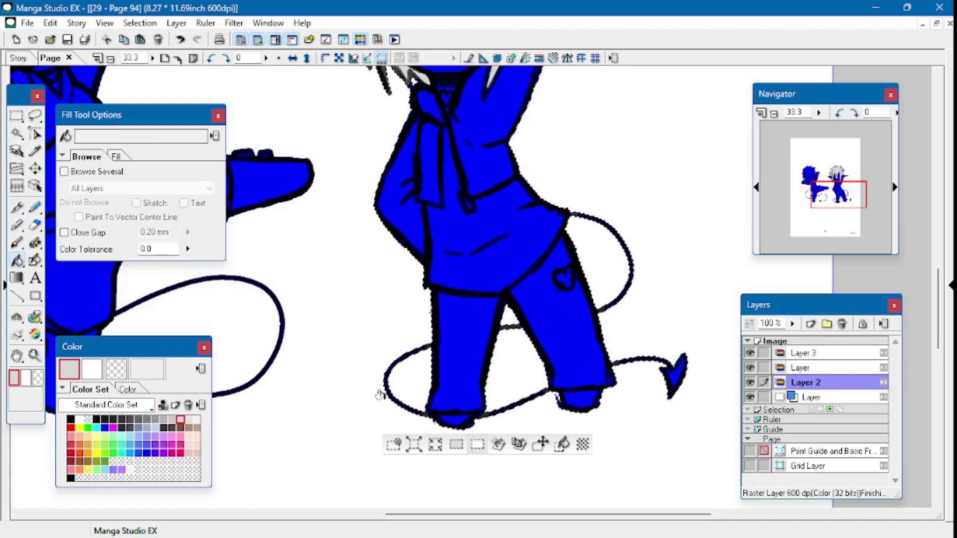
left_click(671, 372)
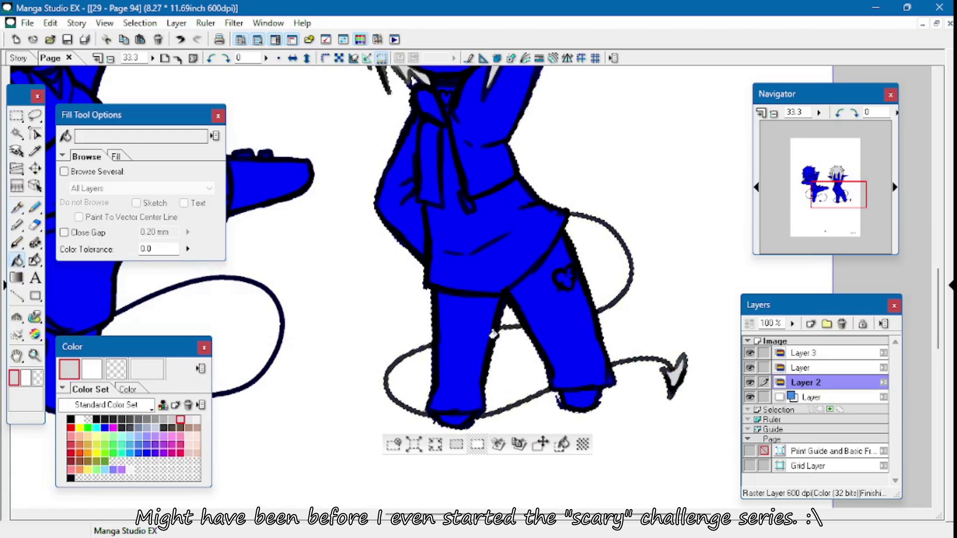
left_click(163, 420)
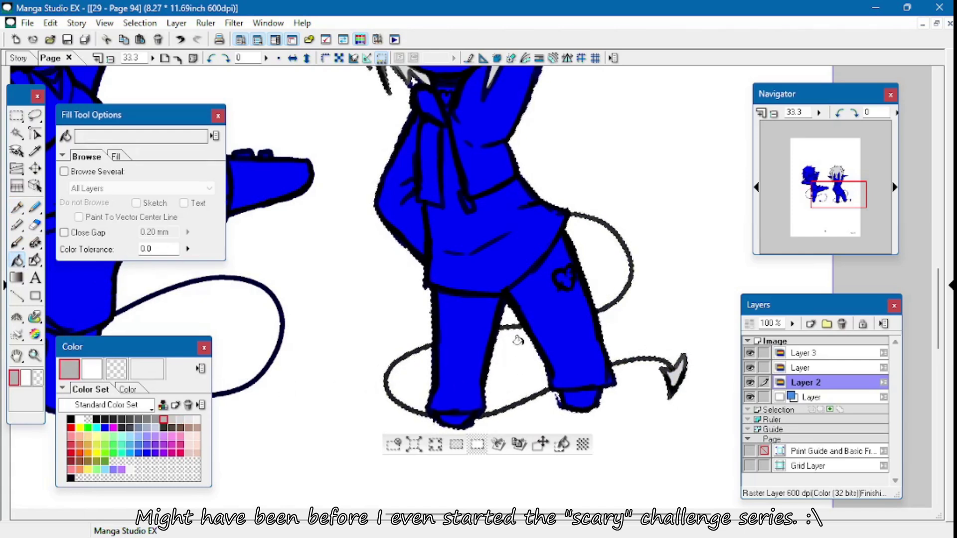
left_click(181, 420)
key("p")
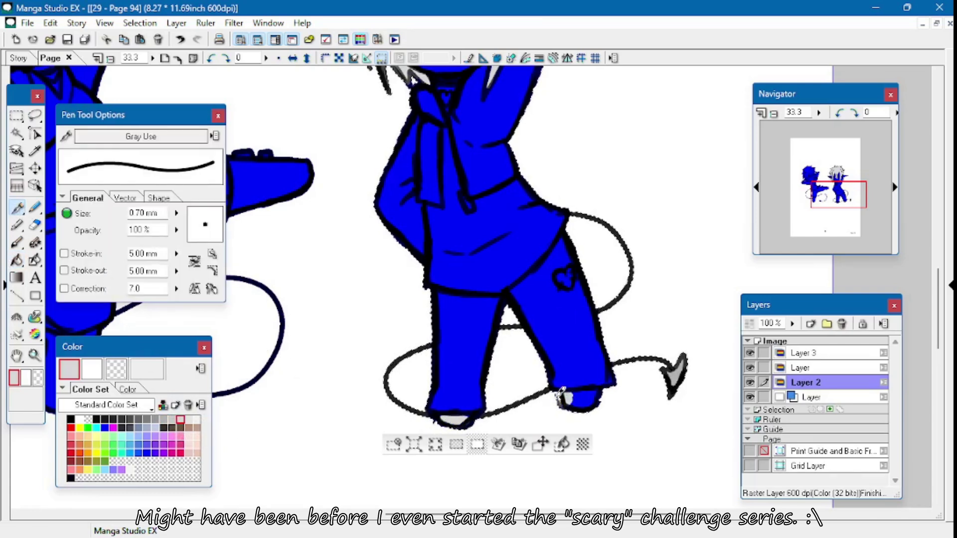
left_click_drag(571, 391, 574, 392)
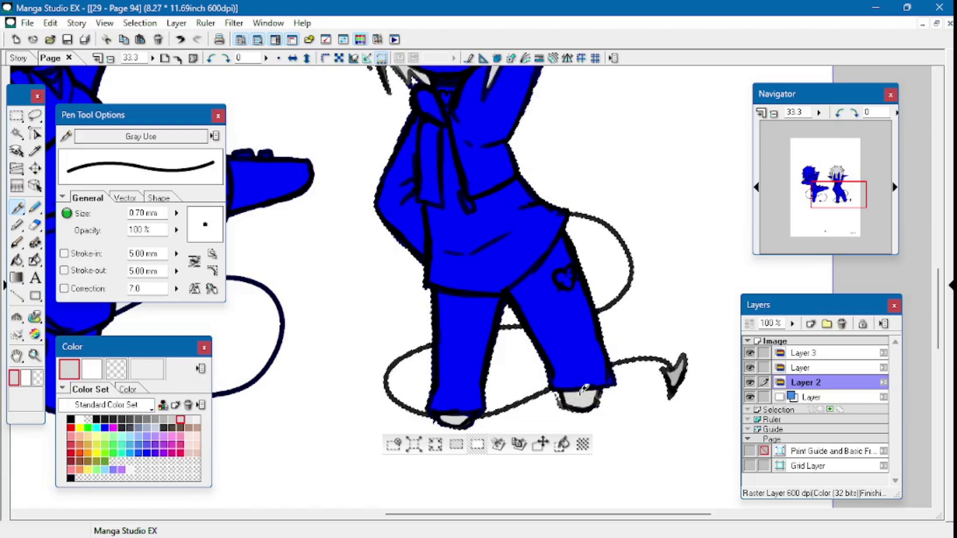
Edge the trousers in grey, outline the heart, and fill both trouser legs light grey.
left_click(171, 420)
mouse_move(438, 299)
left_mouse_down()
mouse_move(508, 294)
mouse_move(567, 229)
mouse_move(530, 278)
mouse_move(461, 301)
mouse_move(494, 307)
left_mouse_up()
mouse_move(562, 268)
left_mouse_down()
mouse_move(563, 291)
mouse_move(573, 284)
mouse_move(555, 264)
mouse_move(592, 290)
mouse_move(599, 330)
left_mouse_up()
left_click(17, 260)
left_click(465, 341)
left_click(552, 334)
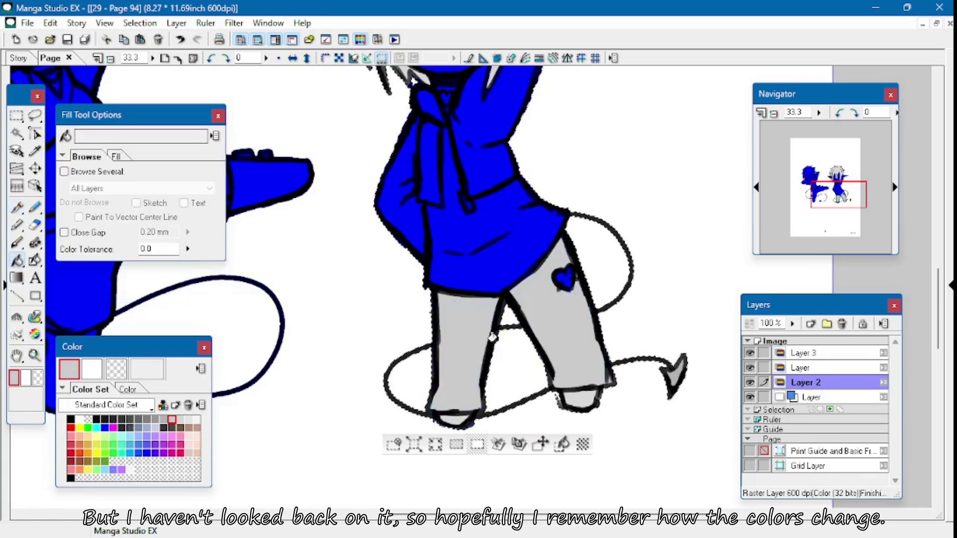
left_click(17, 355)
left_click_drag(268, 190, 266, 278)
Sample the light grey from the drawing and Magic Wand-select the figure's blue areas.
left_click(35, 151)
left_click(577, 482)
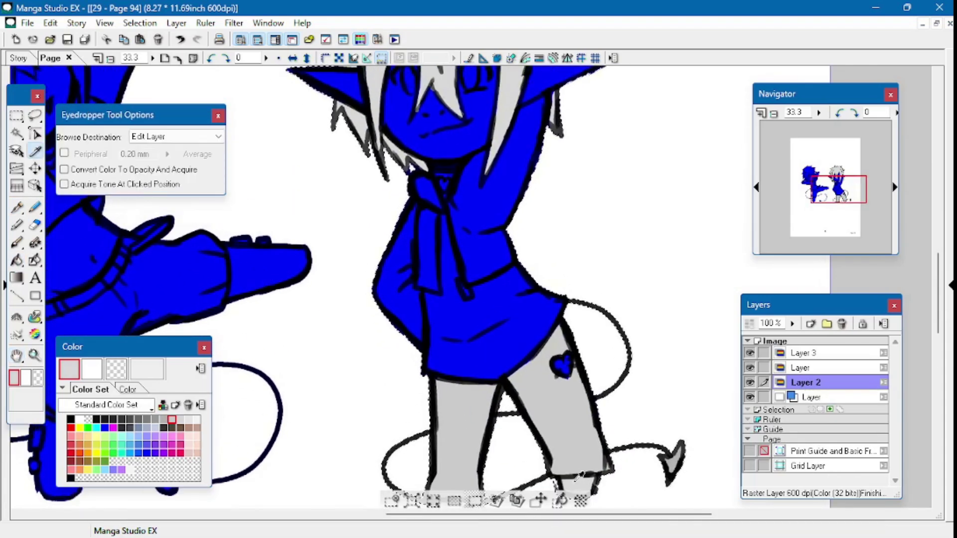
left_click(16, 208)
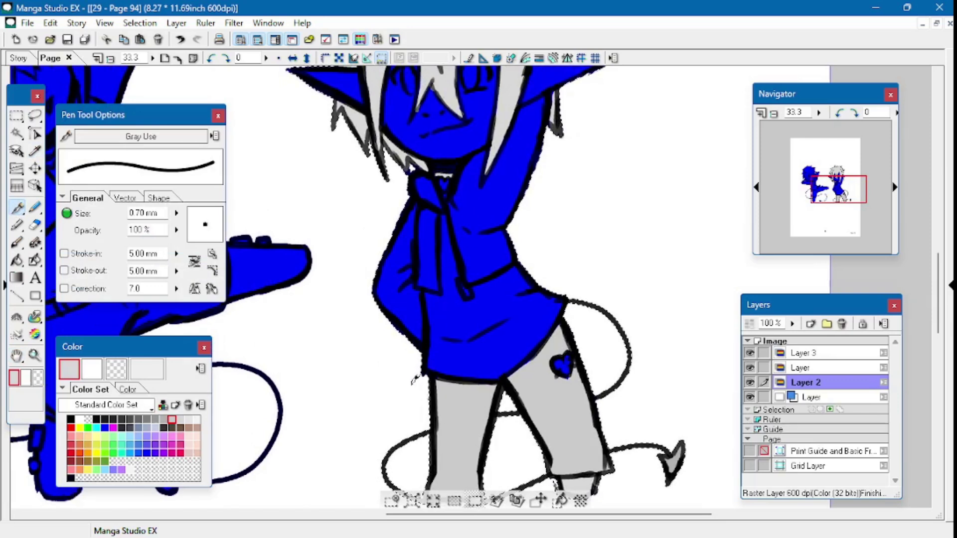
key("ctrl+d")
left_click(15, 130)
left_click(428, 233)
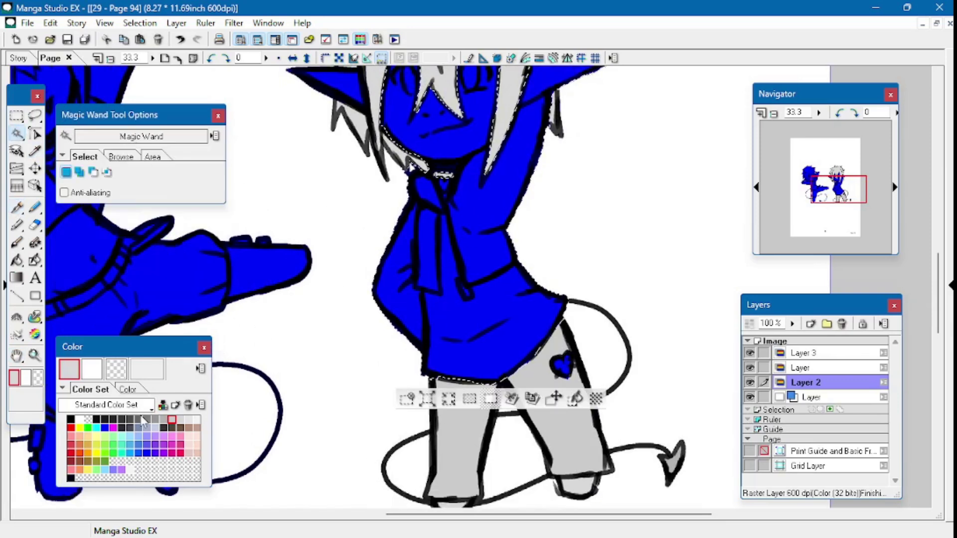
Paint the collar and tie in mid grey with the Pen.
left_click(156, 421)
left_click(17, 208)
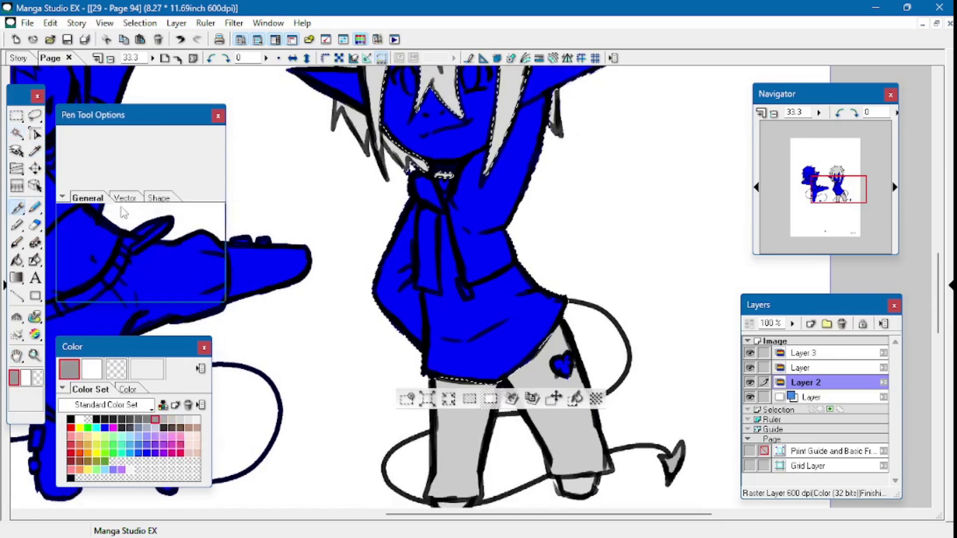
mouse_move(420, 176)
left_mouse_down()
mouse_move(426, 198)
mouse_move(435, 196)
left_mouse_up()
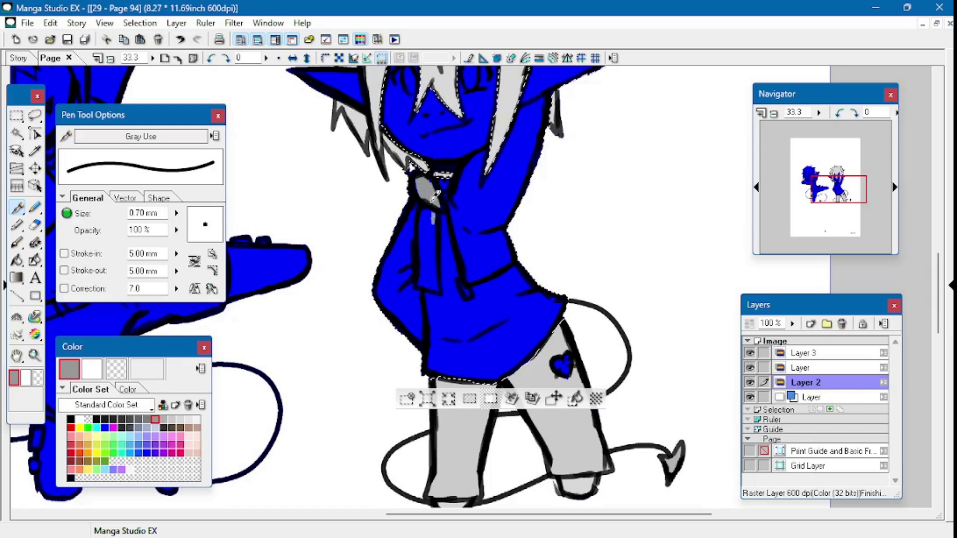
left_click_drag(429, 232, 427, 277)
left_click_drag(427, 244, 436, 233)
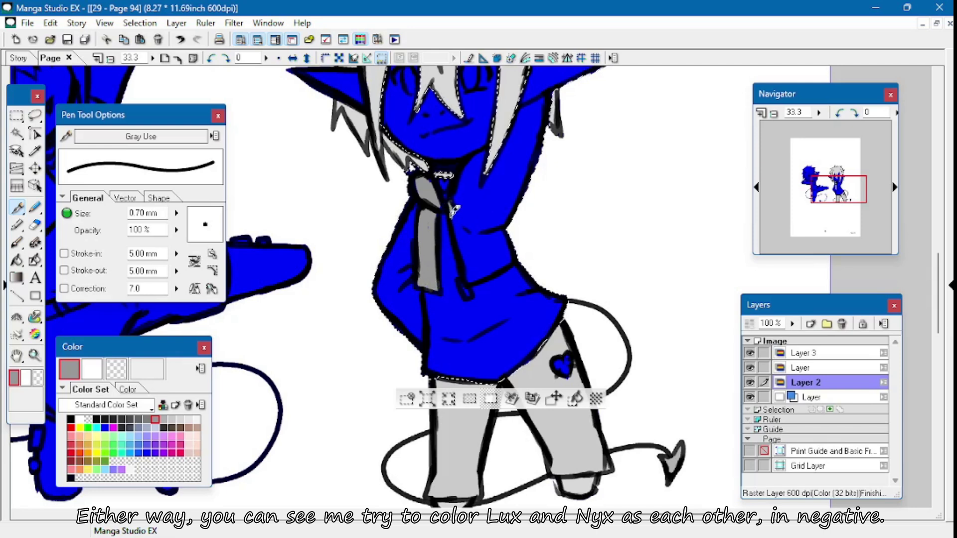
mouse_move(463, 217)
left_mouse_down()
mouse_move(462, 252)
mouse_move(484, 272)
left_mouse_up()
Bring the head and tie into view and settle on a dark grey for the shirt.
left_click(16, 260)
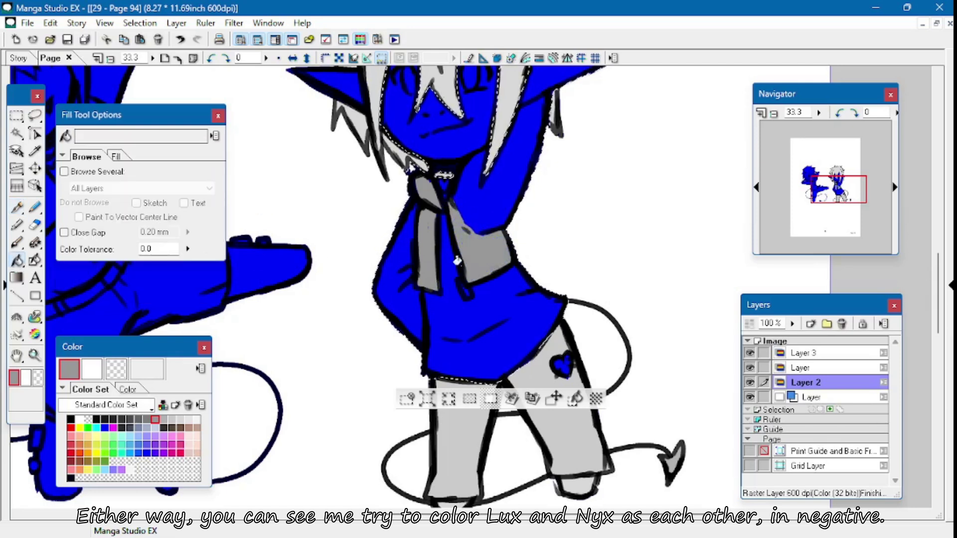
left_click(113, 421)
left_click(17, 356)
left_click_drag(128, 273, 140, 376)
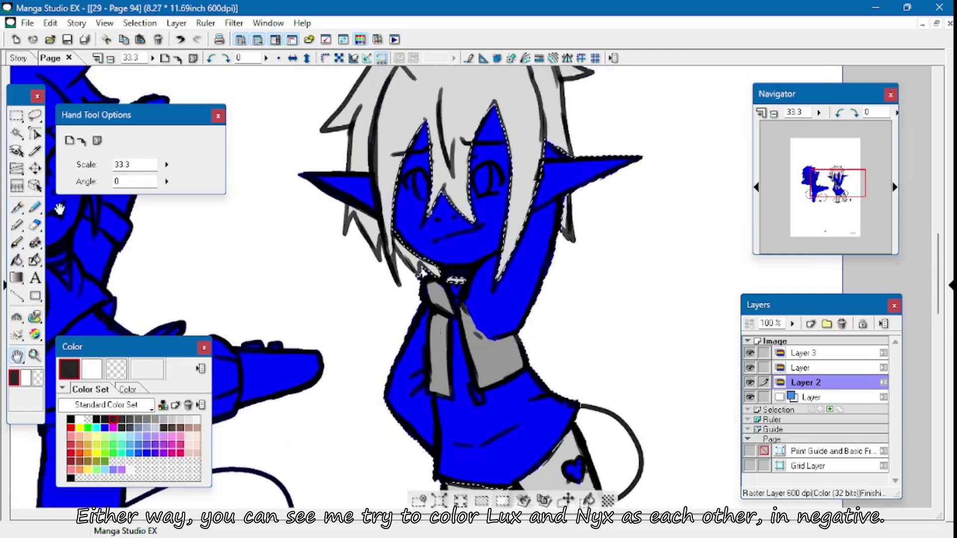
left_click(17, 208)
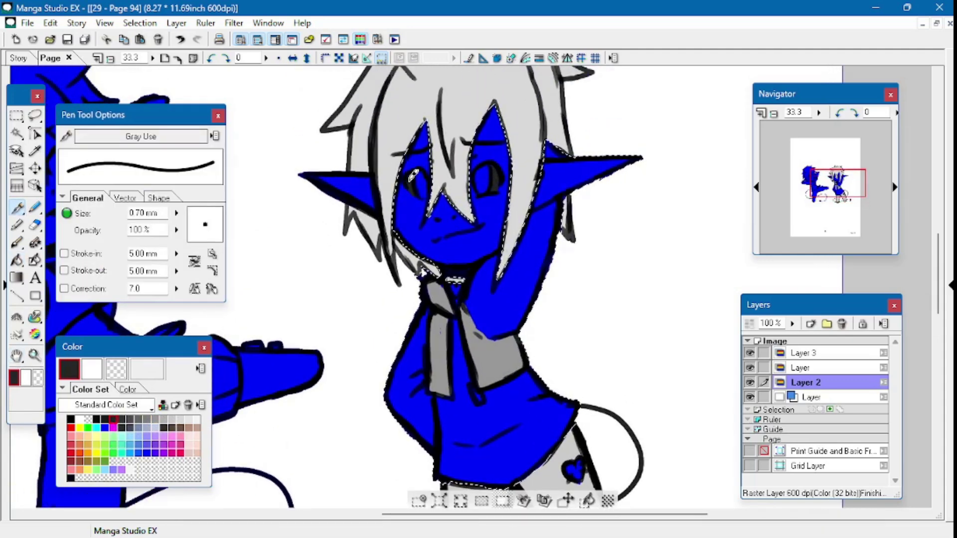
left_click(122, 418)
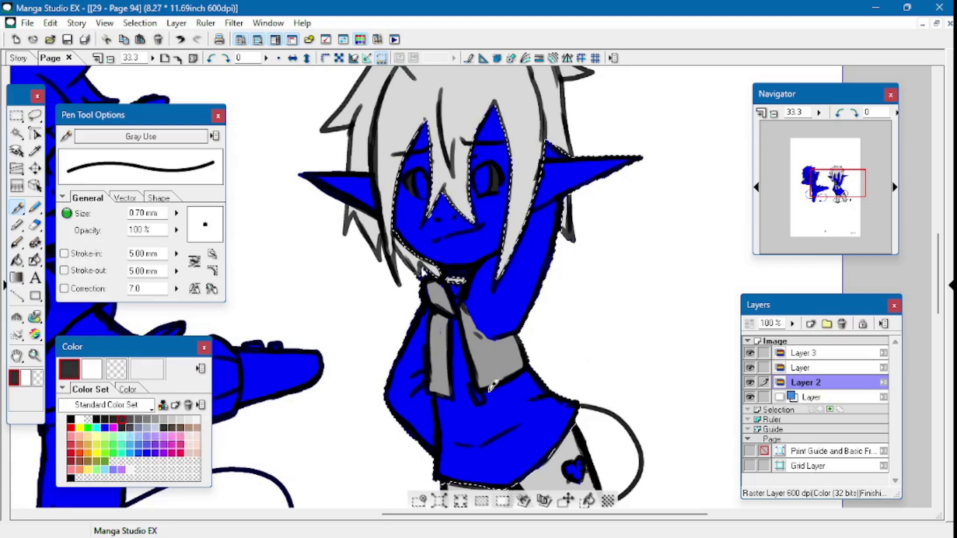
left_click(130, 419)
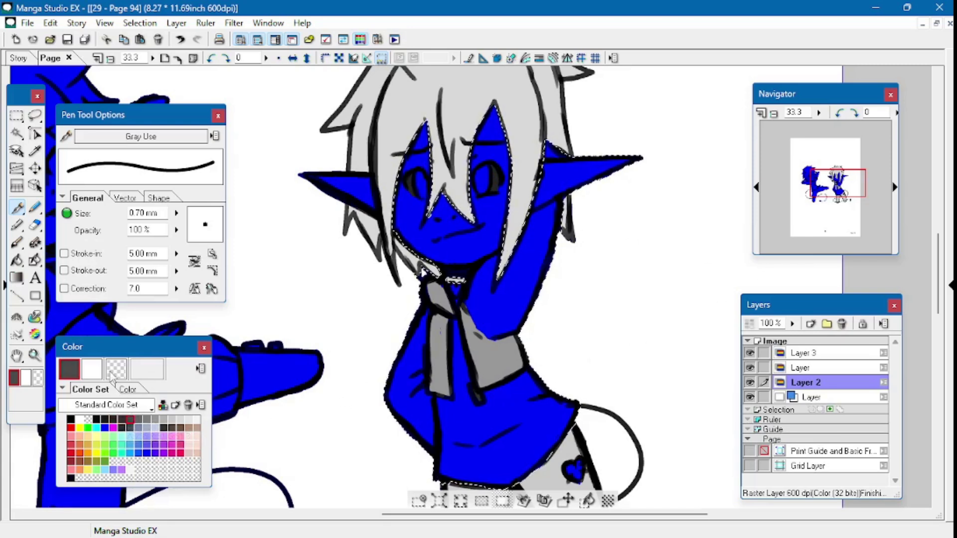
key("g")
left_click(113, 419)
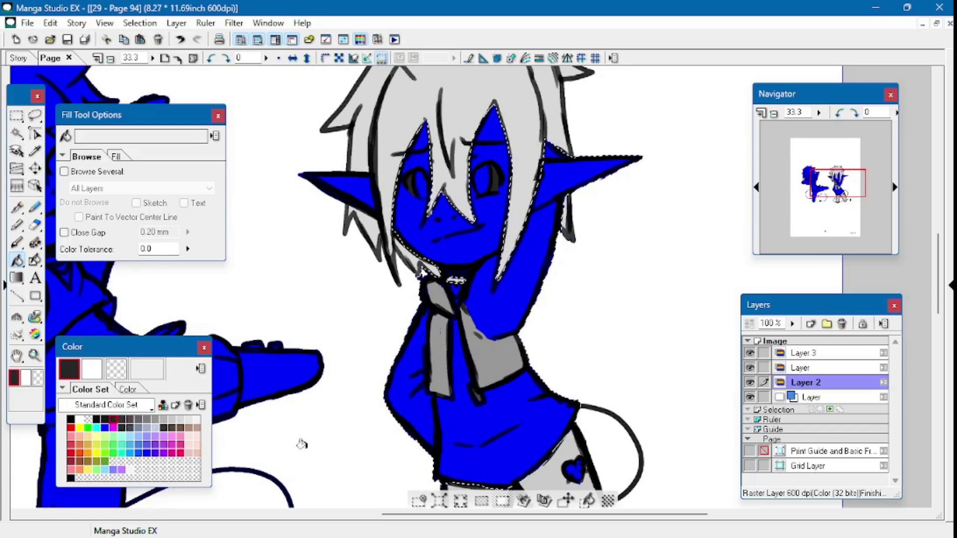
Reselect the character's blue areas, fill the shirt dark grey, then deselect.
left_click(419, 500)
key("w")
left_click(456, 419)
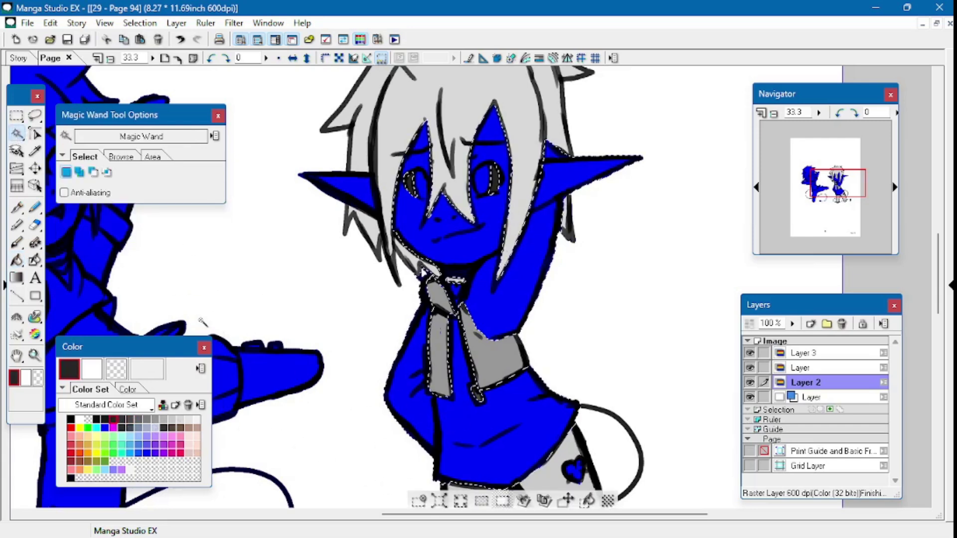
key("p")
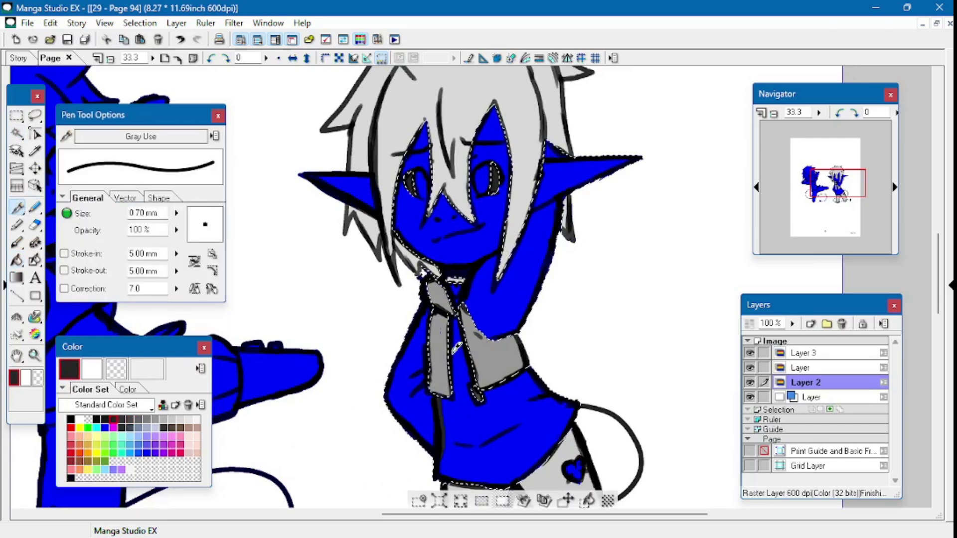
left_click(17, 261)
left_click(456, 411)
key("space")
left_click_drag(327, 325, 289, 210)
left_click(381, 390)
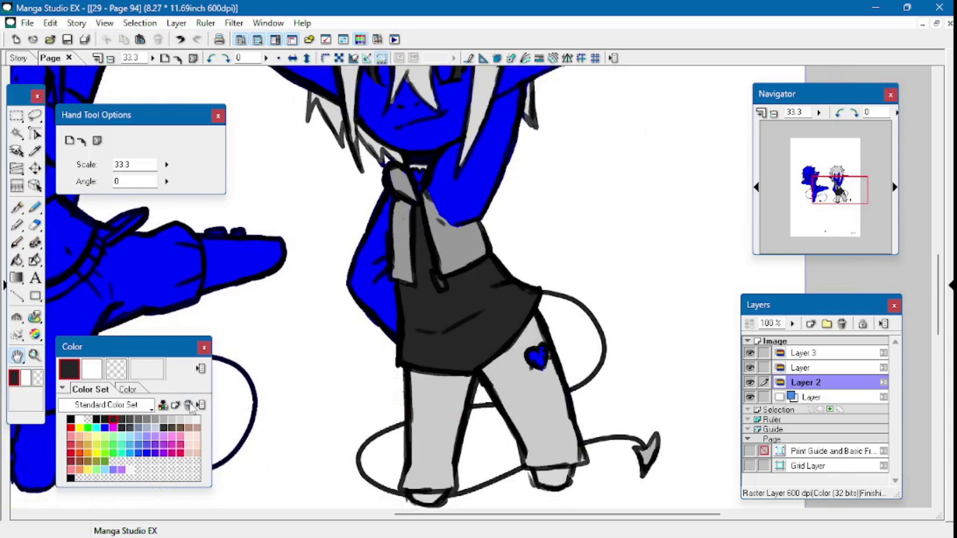
Mix a toned-down purple in the hue/saturation picker and fill the heart with it.
left_click(112, 428)
left_click(127, 389)
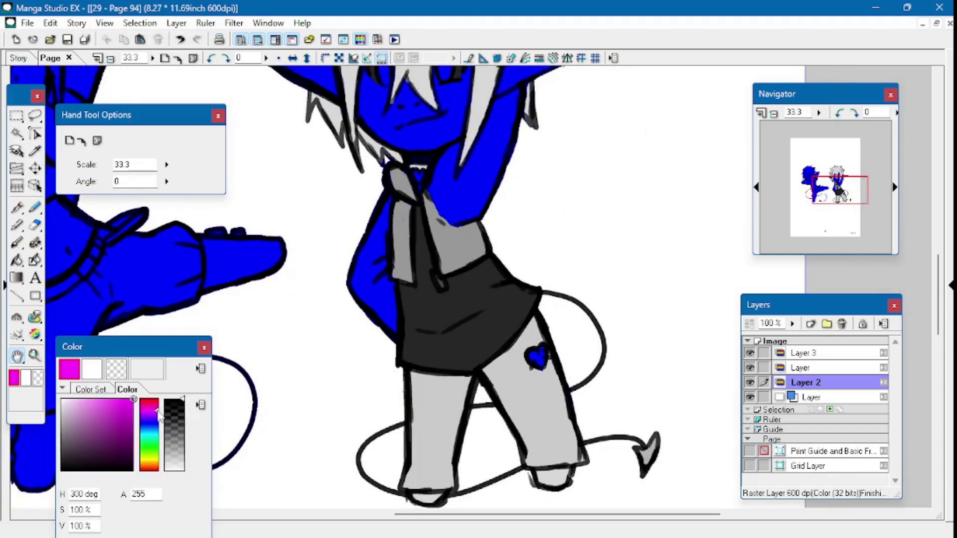
left_click_drag(157, 416, 157, 422)
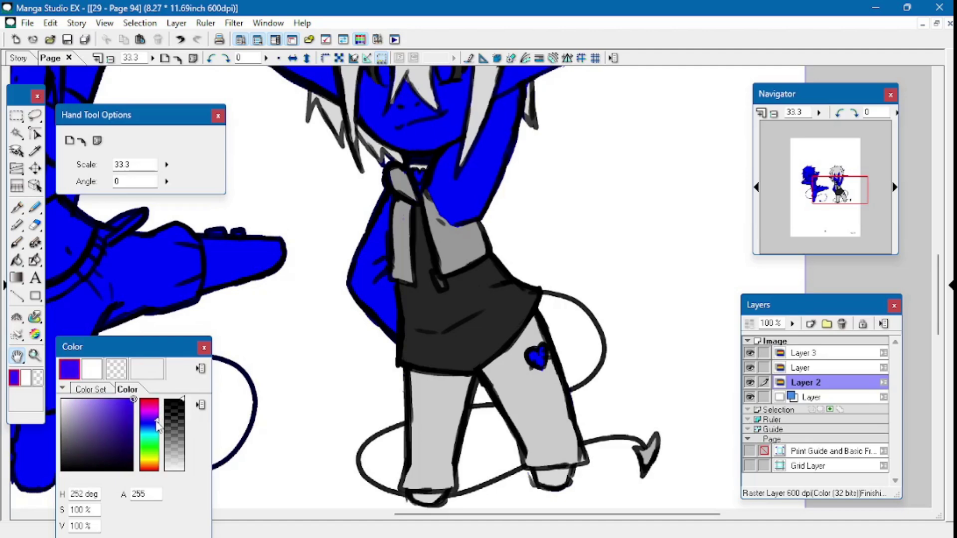
left_click(113, 415)
left_click(17, 259)
left_click(532, 354)
Paint both eyes' irises purple with the Pen.
left_click(17, 358)
left_click_drag(252, 259, 277, 353)
left_click(17, 208)
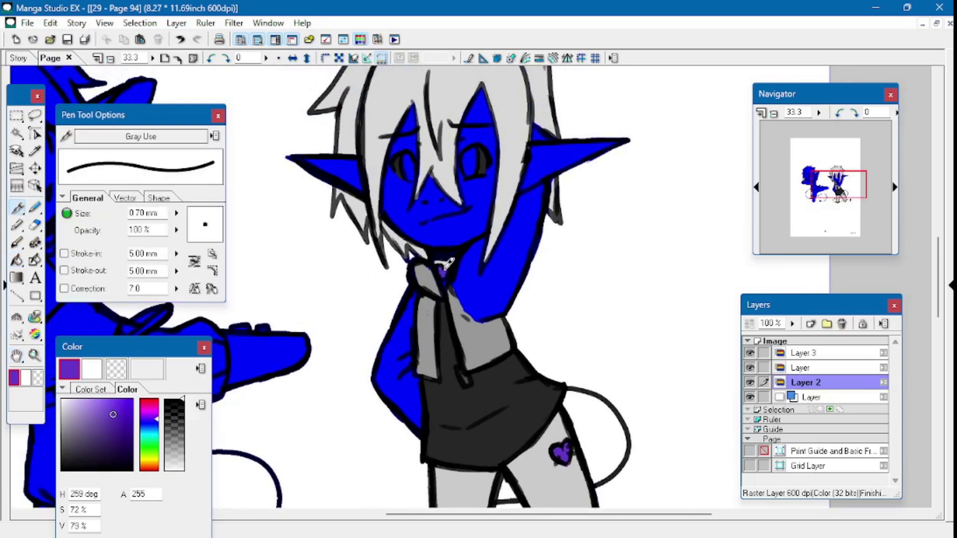
left_click_drag(409, 157, 415, 162)
left_click_drag(476, 159, 469, 152)
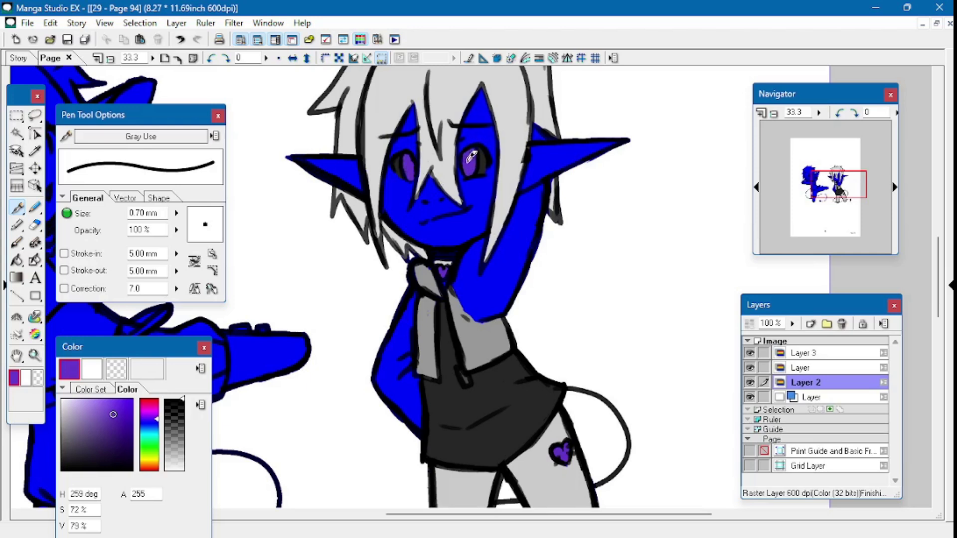
Switch to a muted slate blue, fill the left ear, and undo the face fill.
left_click(156, 424)
left_click_drag(98, 420, 98, 417)
left_click(16, 259)
left_click(329, 172)
left_click(399, 201)
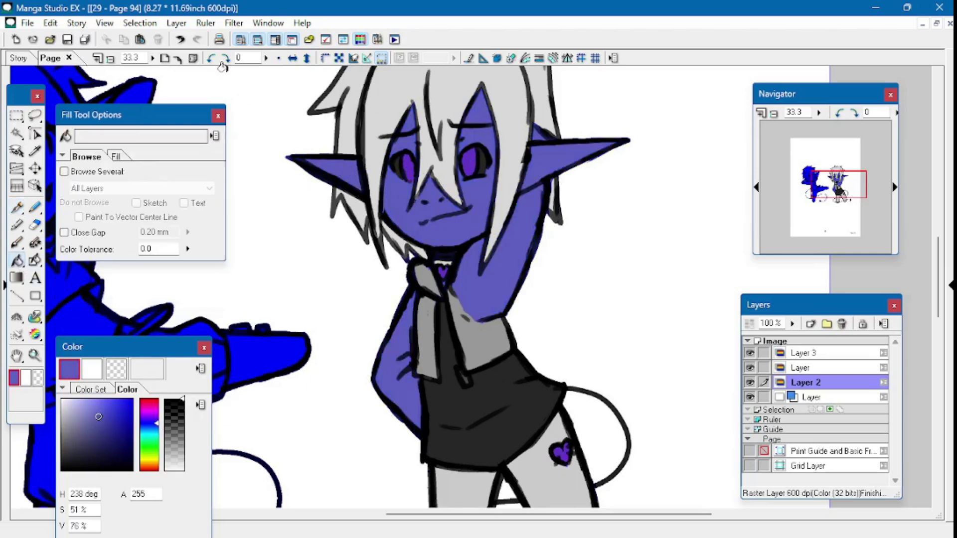
left_click(180, 39)
Magic Wand-select the face and try a purple fill, then undo it.
left_click(16, 134)
left_click(416, 219)
key("p")
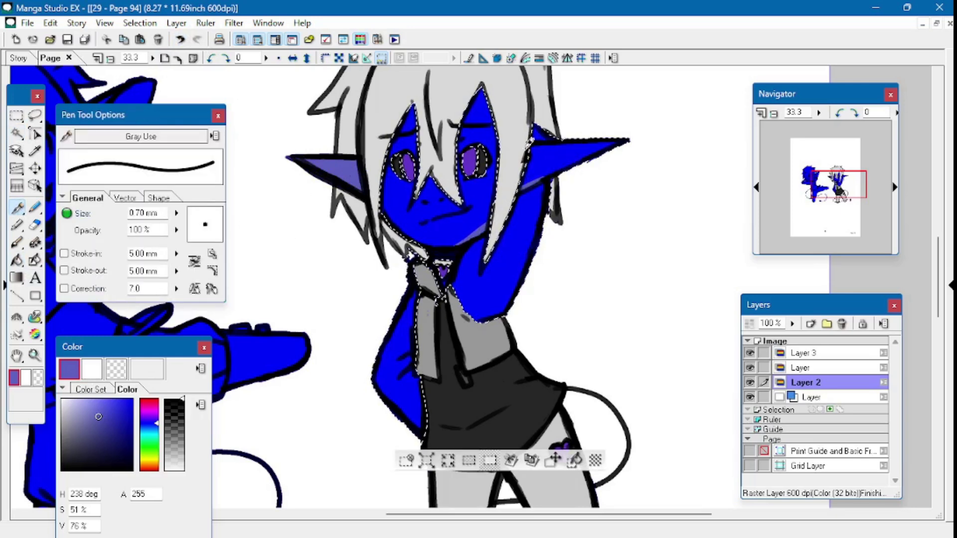
key("g")
left_click(402, 199)
key("ctrl+z")
Fill the right demon's face in a darker muted purple and clear the selection.
key("p")
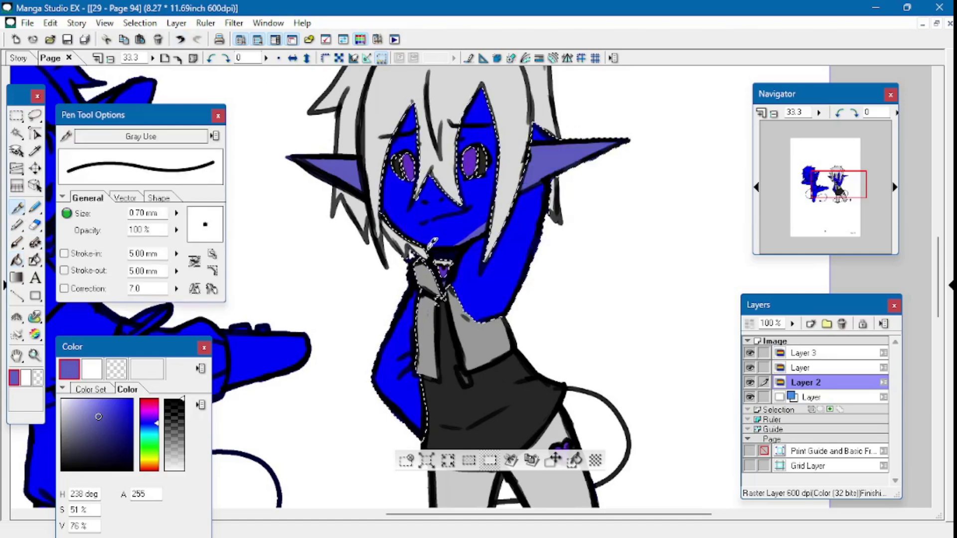
left_click(18, 260)
left_click(402, 214)
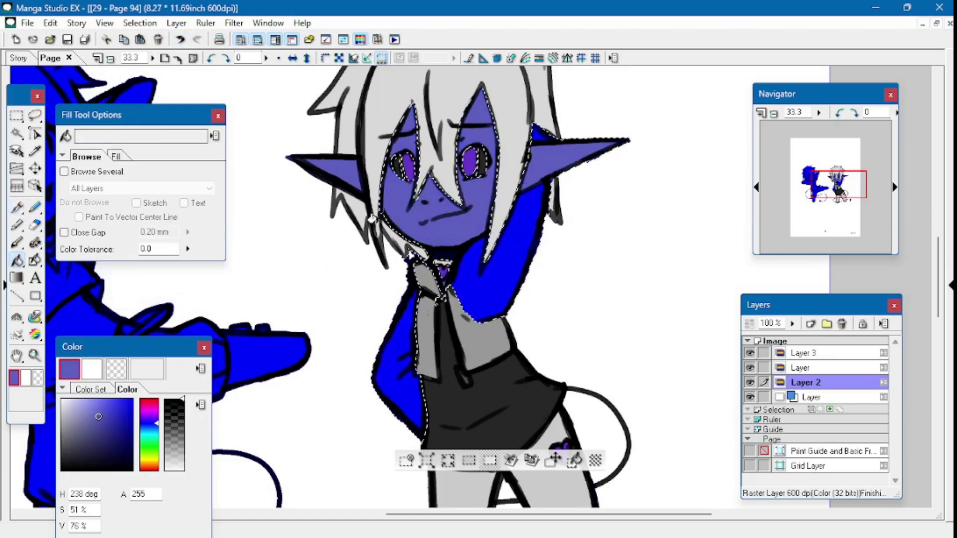
left_click(102, 428)
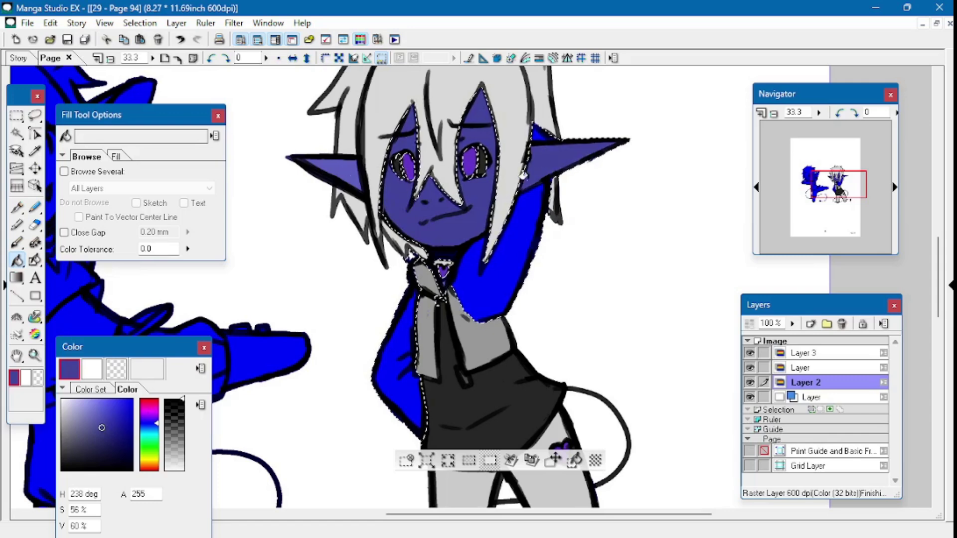
key("ctrl+d")
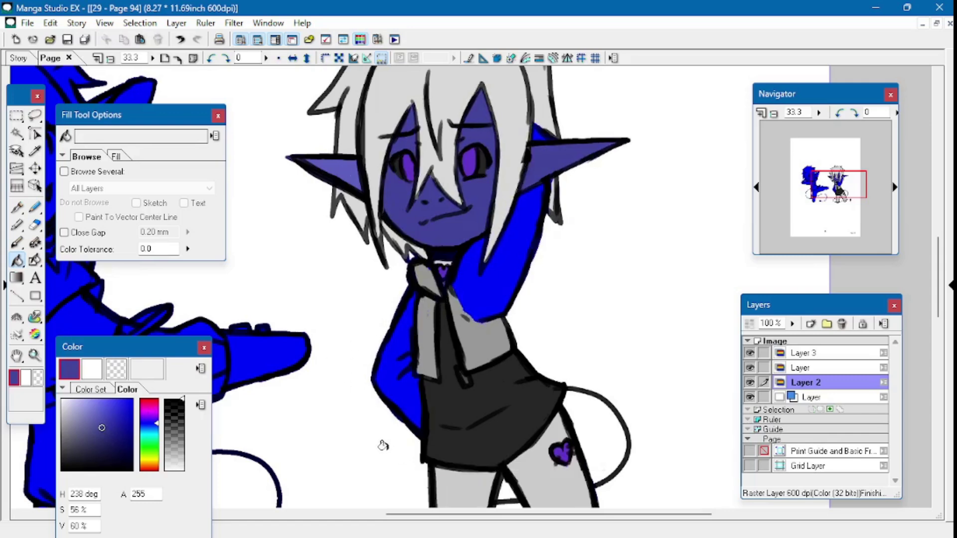
Zoom out to 25%, centre the right demon, and save the page.
left_click(110, 60)
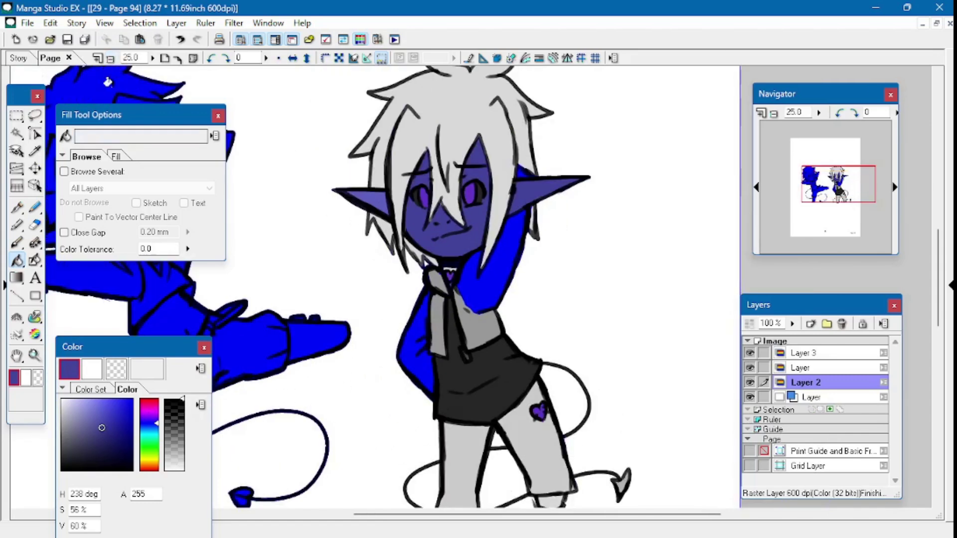
left_click(17, 356)
left_click_drag(279, 292, 270, 249)
left_click(68, 40)
Select the blue sleeves and paint a deep violet (H 259°, S 73%, V 51%) stroke across them.
left_click(17, 134)
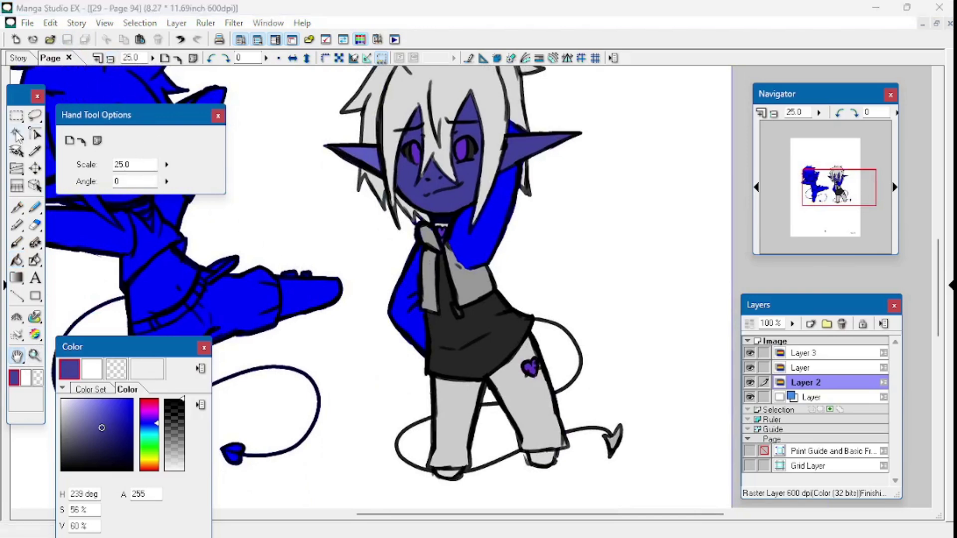
left_click(415, 284)
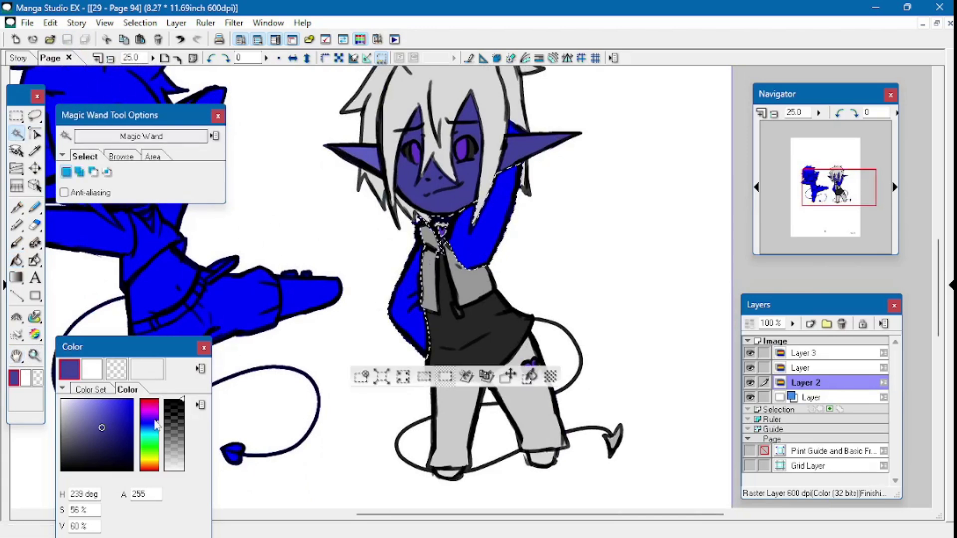
left_click(34, 151)
left_click(535, 360)
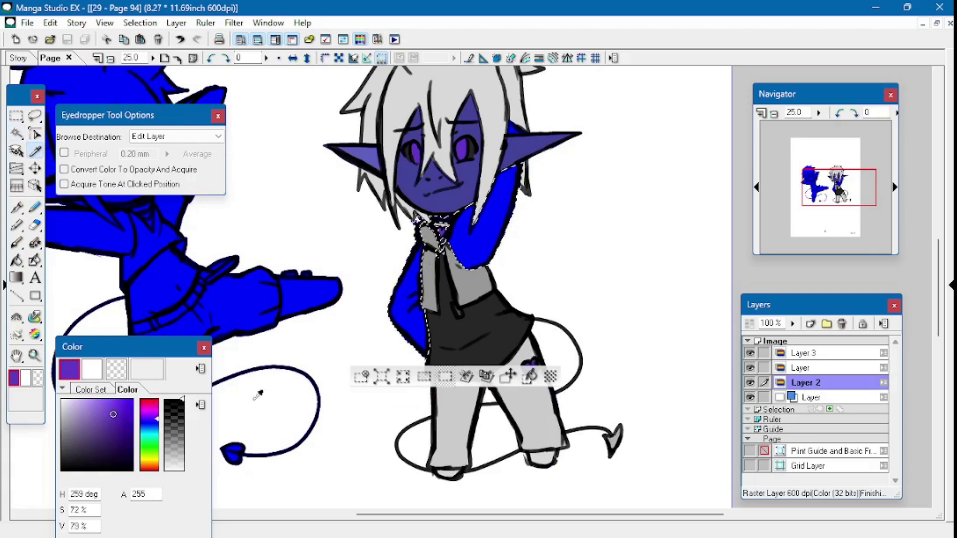
left_click(114, 434)
left_click(16, 207)
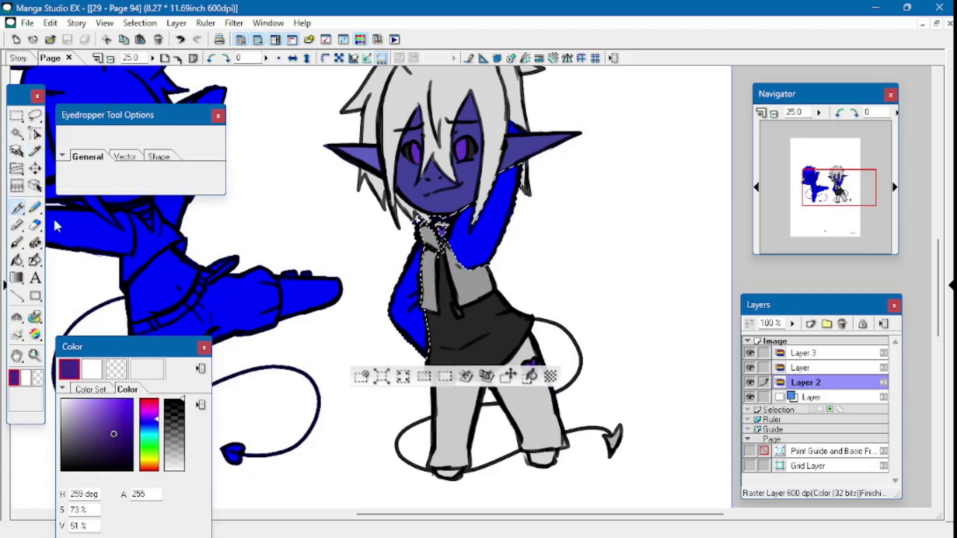
left_click_drag(422, 260, 416, 263)
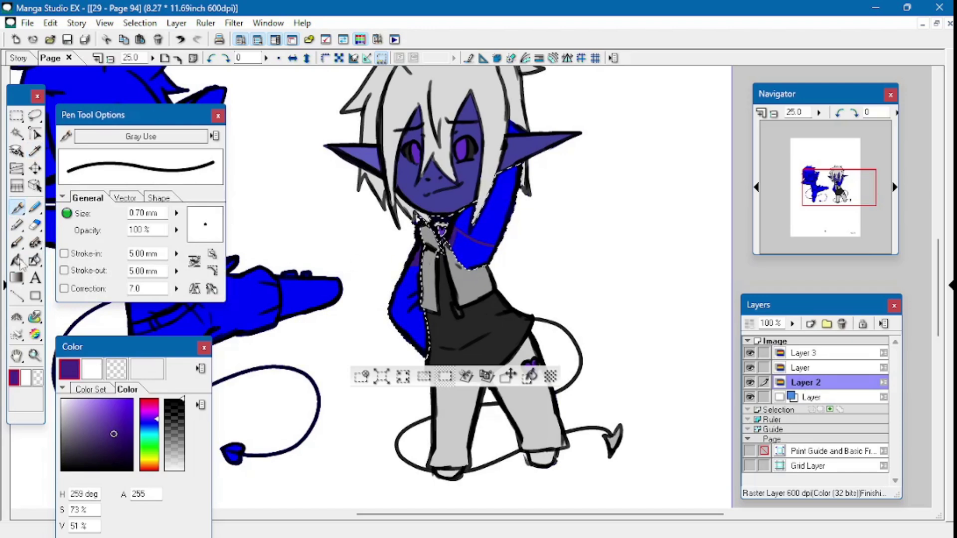
Fill sleeve bands in pale violet, slate blue and teal.
key("g")
left_click(87, 431)
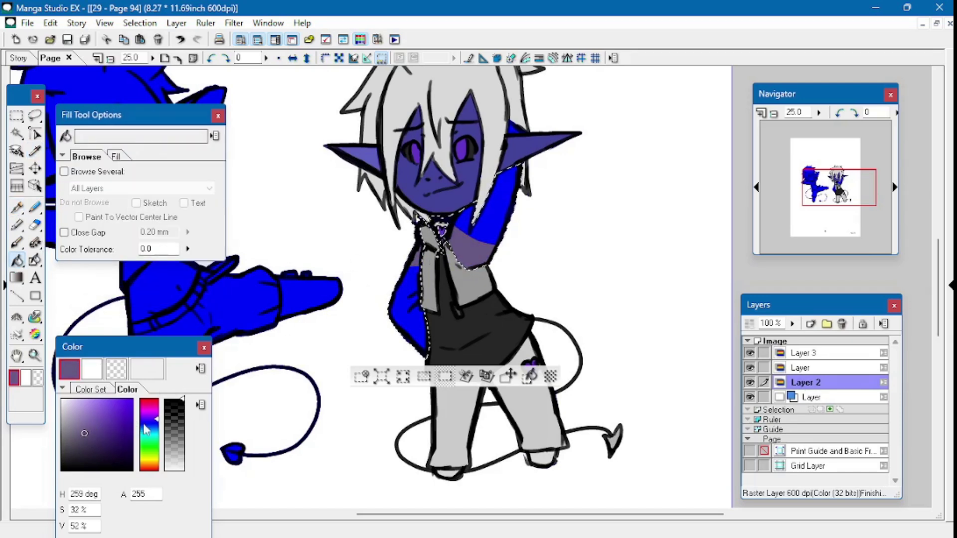
left_click_drag(158, 423, 152, 430)
left_click(18, 209)
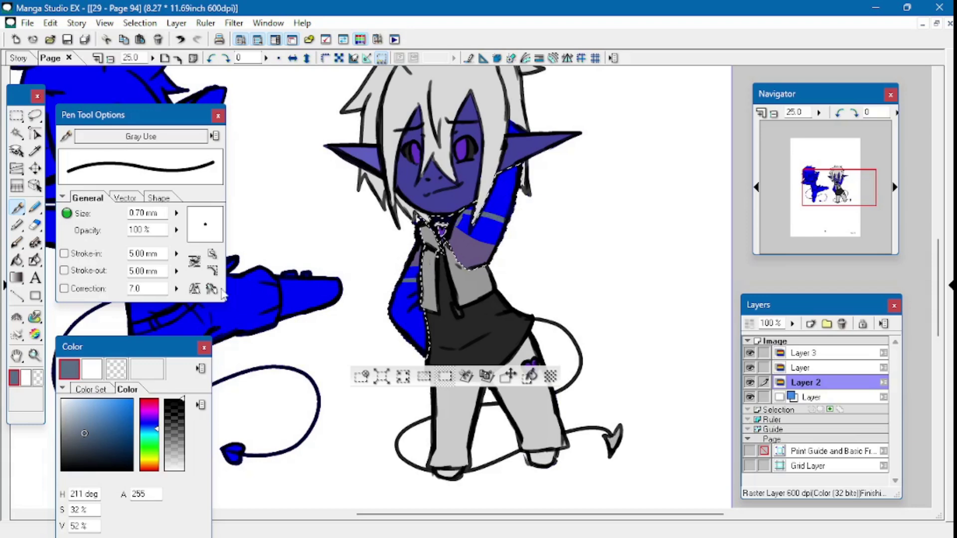
key("g")
left_click_drag(157, 430, 157, 435)
key("p")
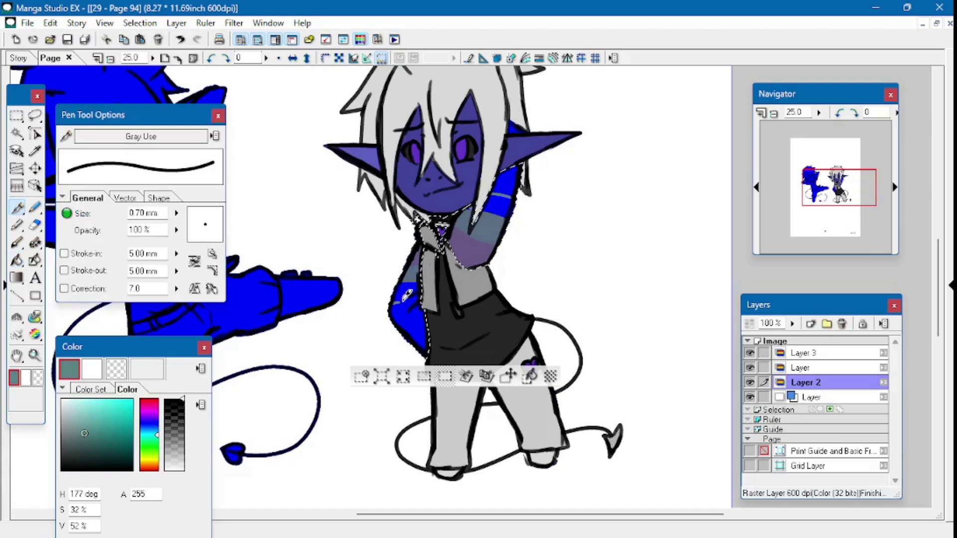
Add yellow-green and brown sleeve bands, then clear the selection.
key("g")
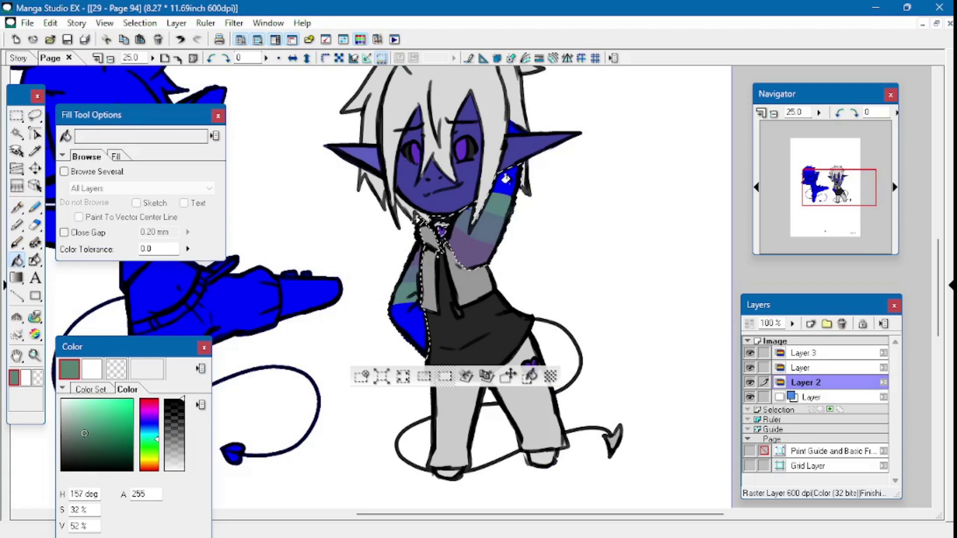
left_click(23, 207)
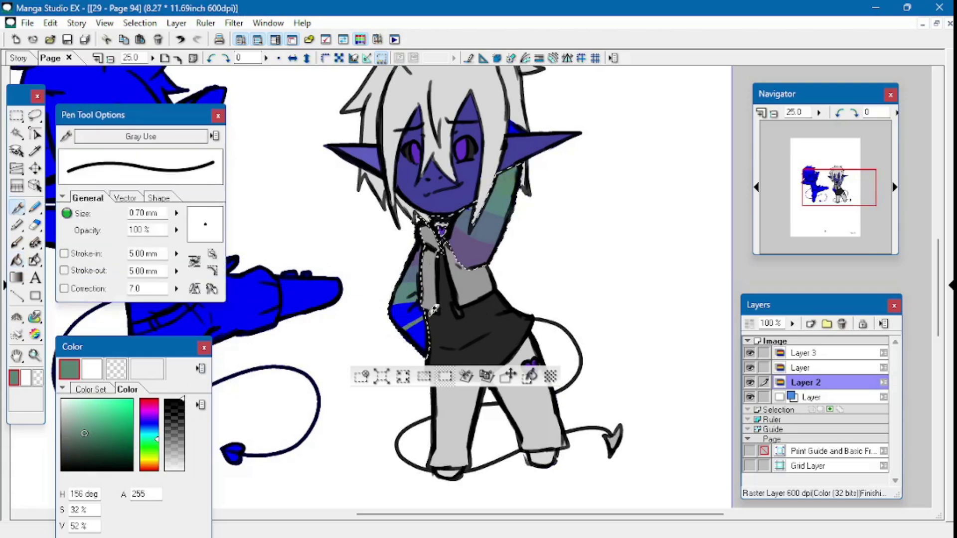
left_click(17, 260)
left_click(158, 453)
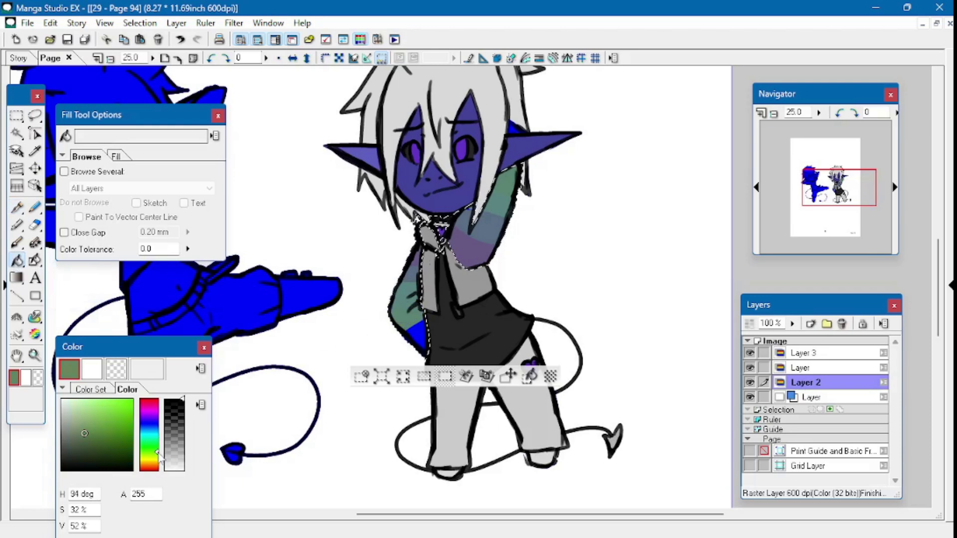
left_click(17, 207)
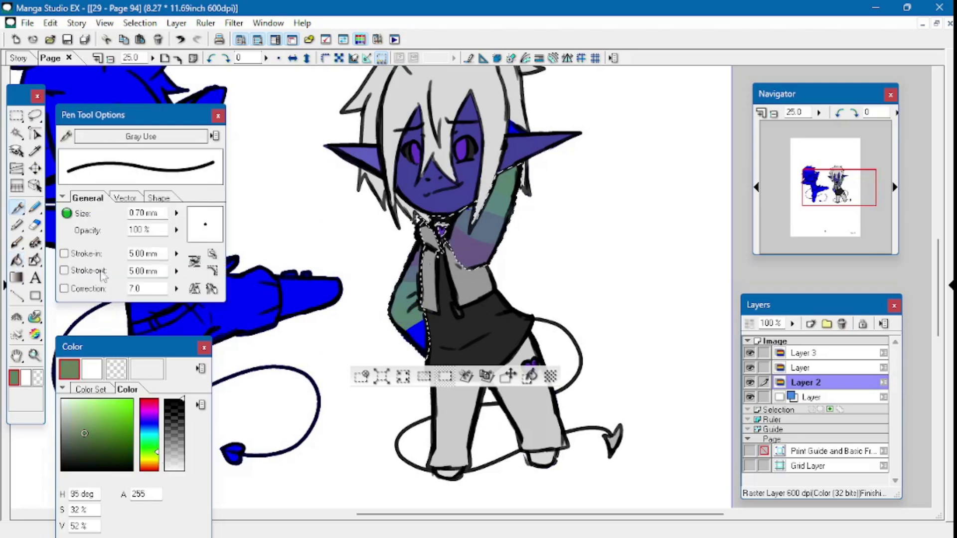
left_click(17, 259)
left_click_drag(160, 461, 160, 476)
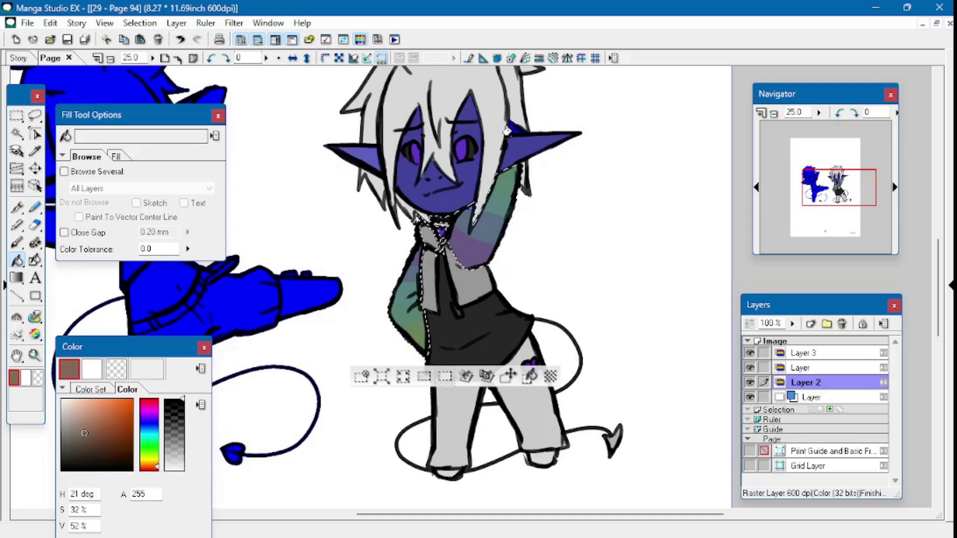
left_click(363, 376)
left_click(17, 356)
left_click_drag(210, 238, 274, 301)
Lighten the sampled skin purple to a slate blue (hue 227) and dot freckles across both cheeks.
left_click(35, 150)
left_click(423, 219)
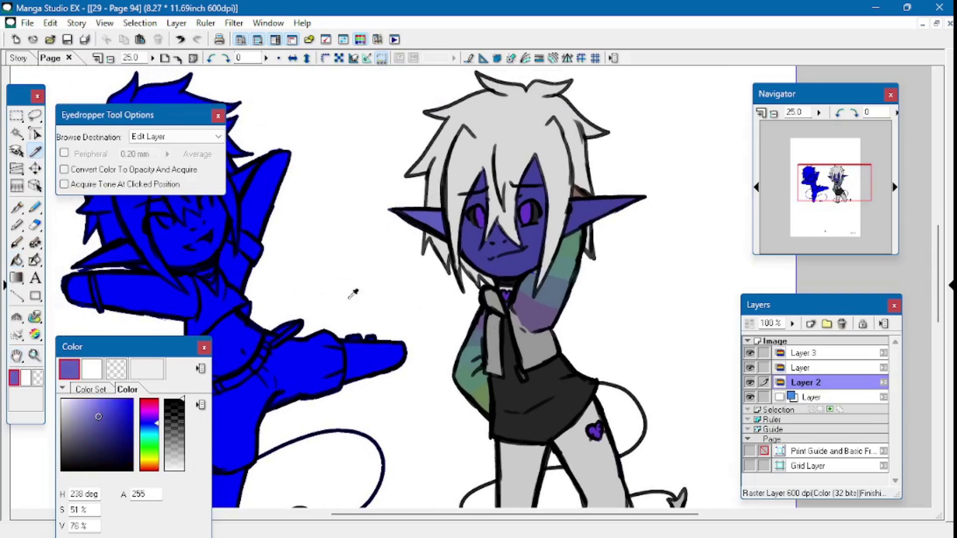
left_click(473, 247)
left_click(17, 260)
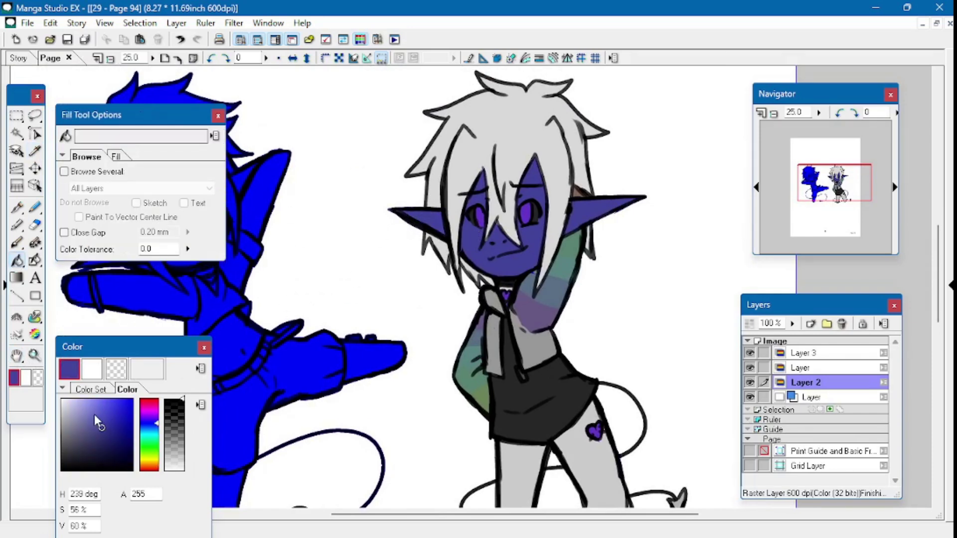
left_click(92, 414)
left_click_drag(157, 425, 158, 427)
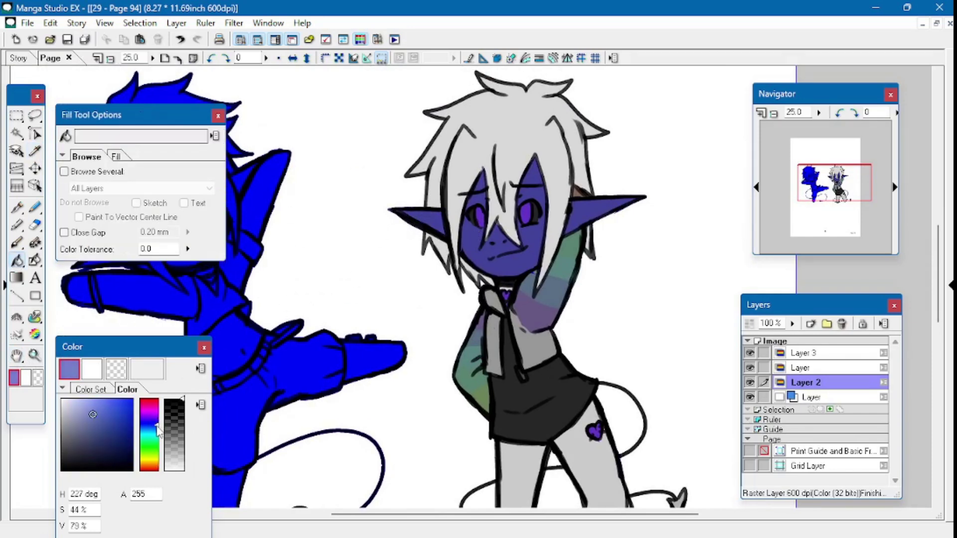
key("p")
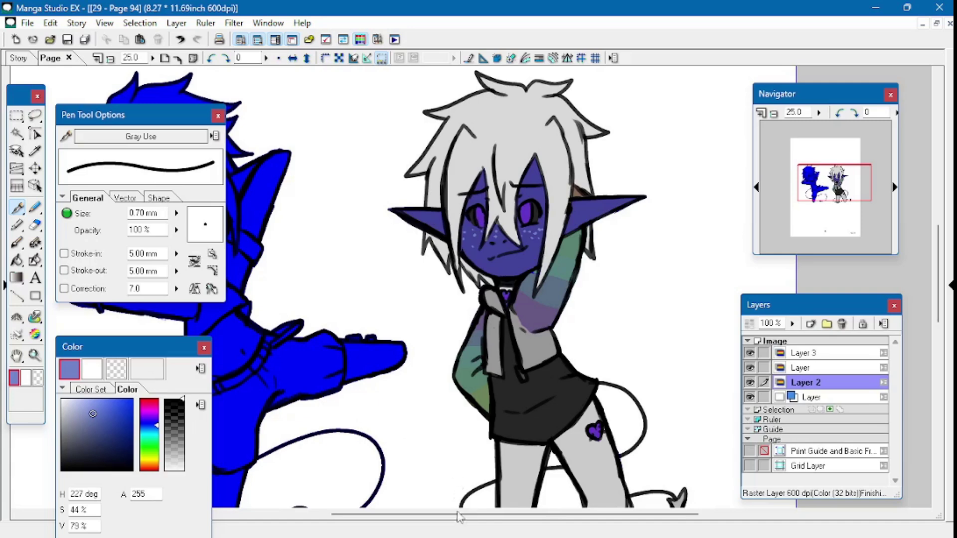
scroll(458, 494, "left", 5)
Sample the skin purple and fill the left demon's blue body with it.
key("i")
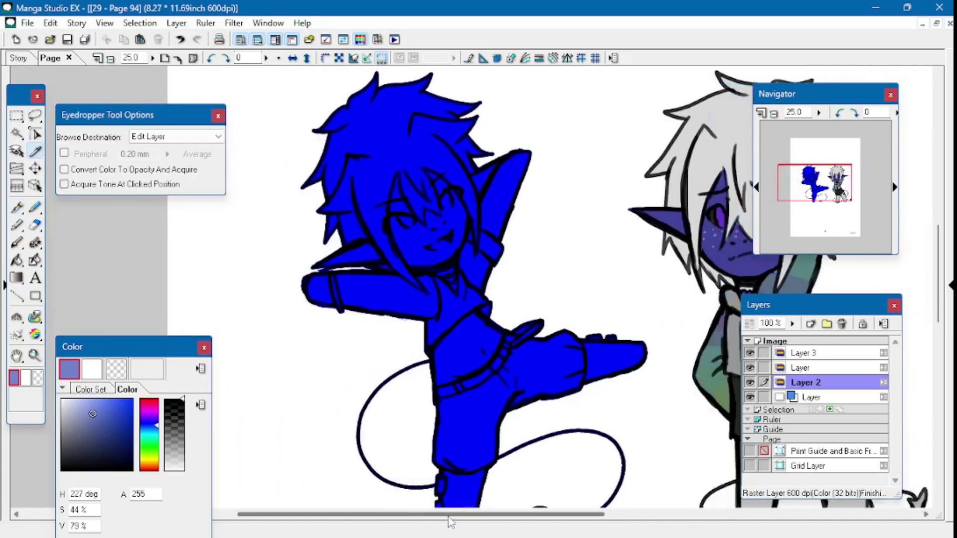
left_click_drag(448, 516, 488, 516)
left_click(568, 222)
left_click(17, 132)
left_click(126, 270)
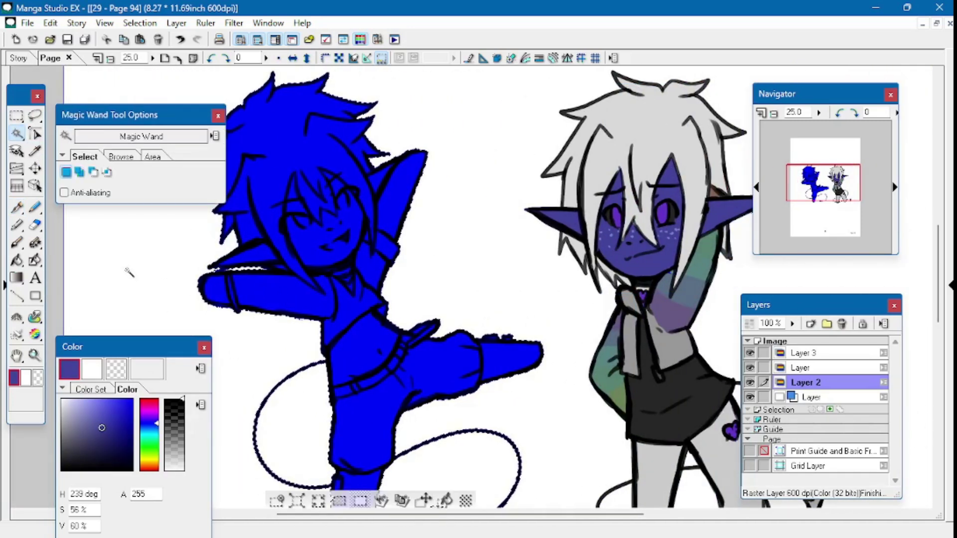
key("g")
left_click(258, 253)
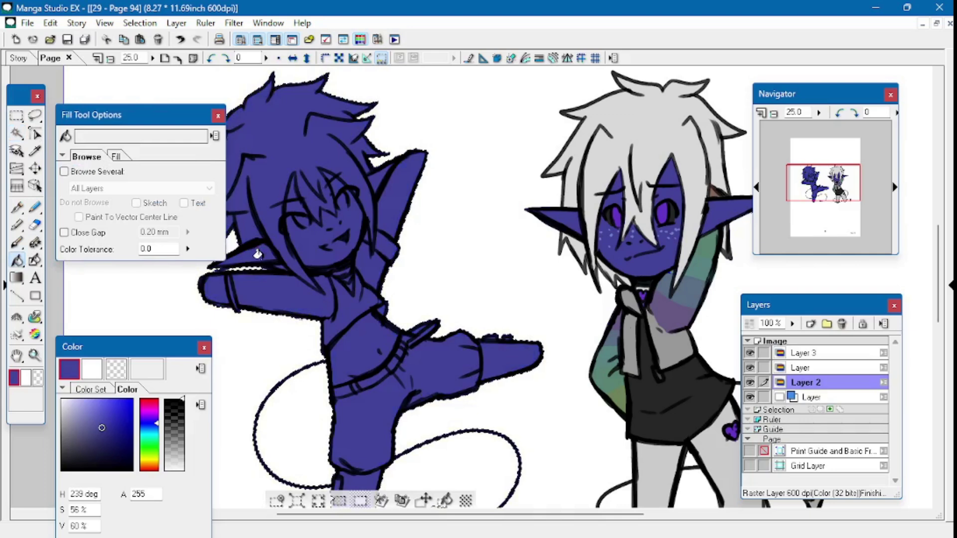
Pick grey from the swatches and draw a grey stroke along the left demon's belt.
left_click(92, 394)
left_click(163, 420)
key("ctrl+d")
key("h")
left_click_drag(314, 335, 302, 298)
key("ctrl+z")
key("p")
left_click_drag(349, 333, 392, 295)
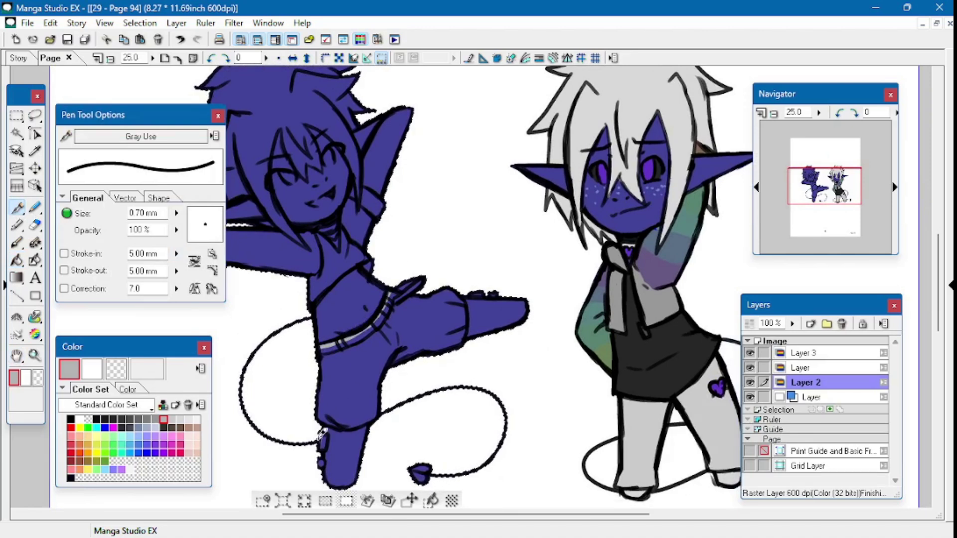
Fill the left demon's trousers grey and add light grey on the raised foot.
key("g")
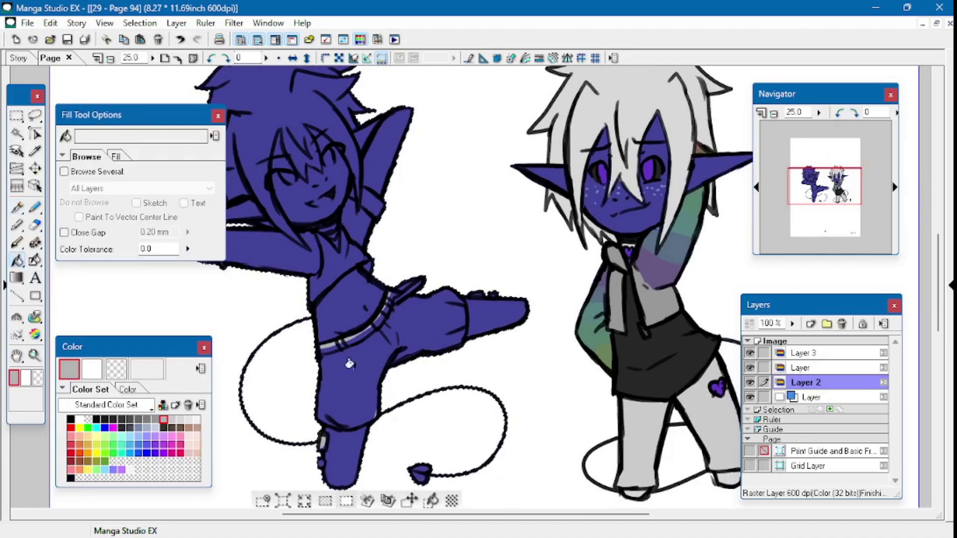
left_click(350, 364)
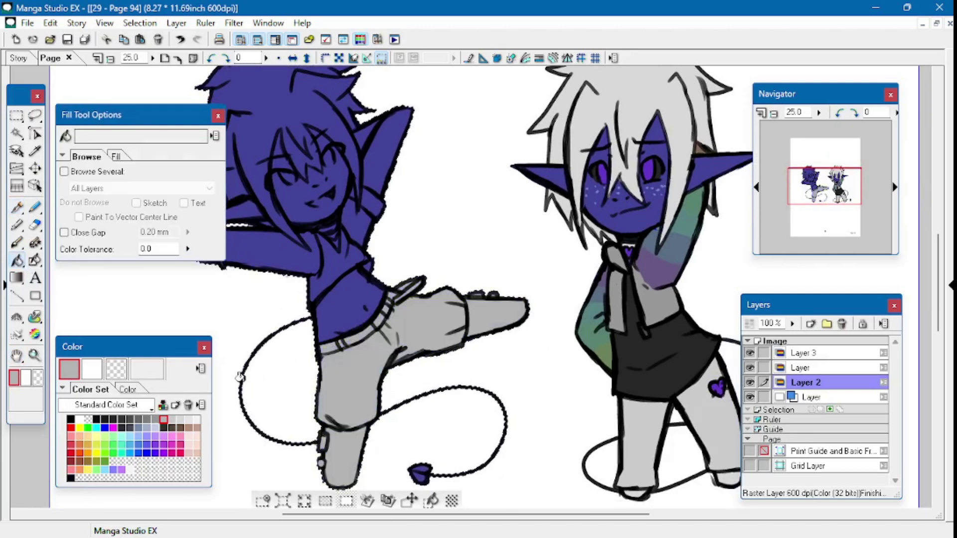
left_click(180, 420)
key("p")
left_click_drag(469, 299, 471, 310)
key("g")
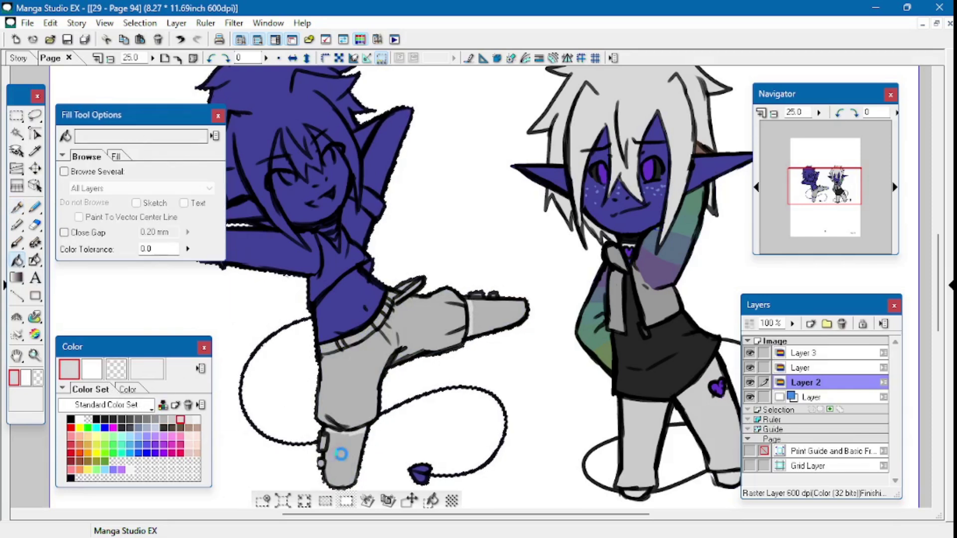
left_click(14, 351)
left_click_drag(117, 233, 150, 277)
left_click(17, 208)
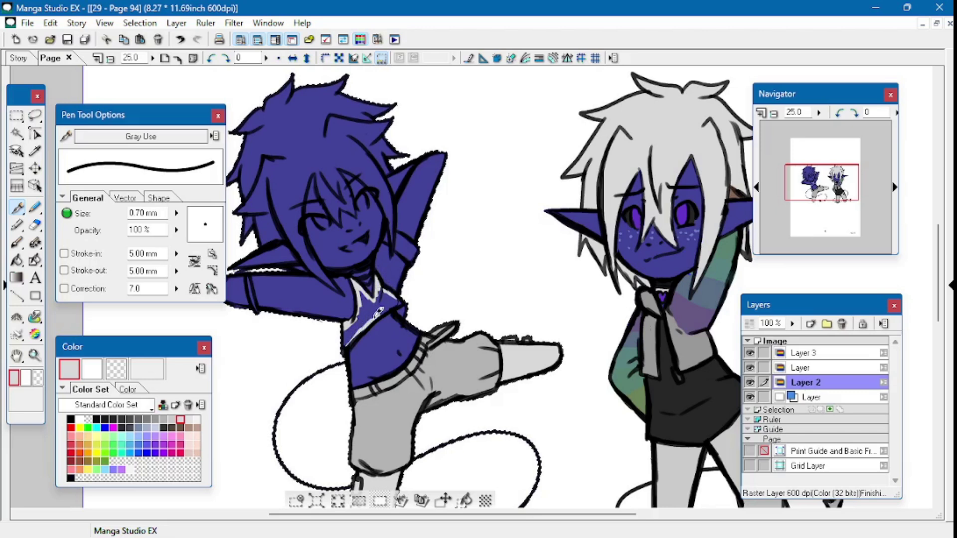
Fill the left demon's tank top light grey.
key("g")
left_click(355, 311)
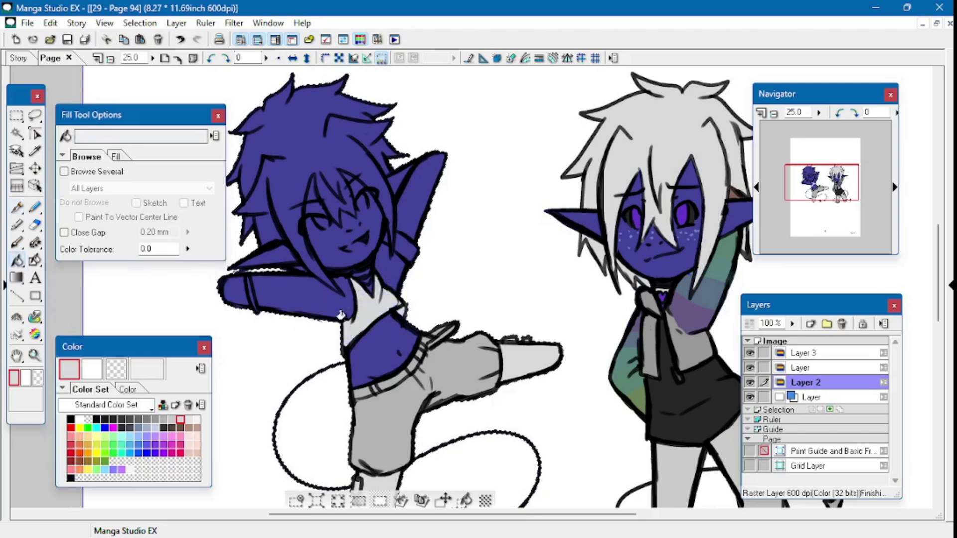
key("p")
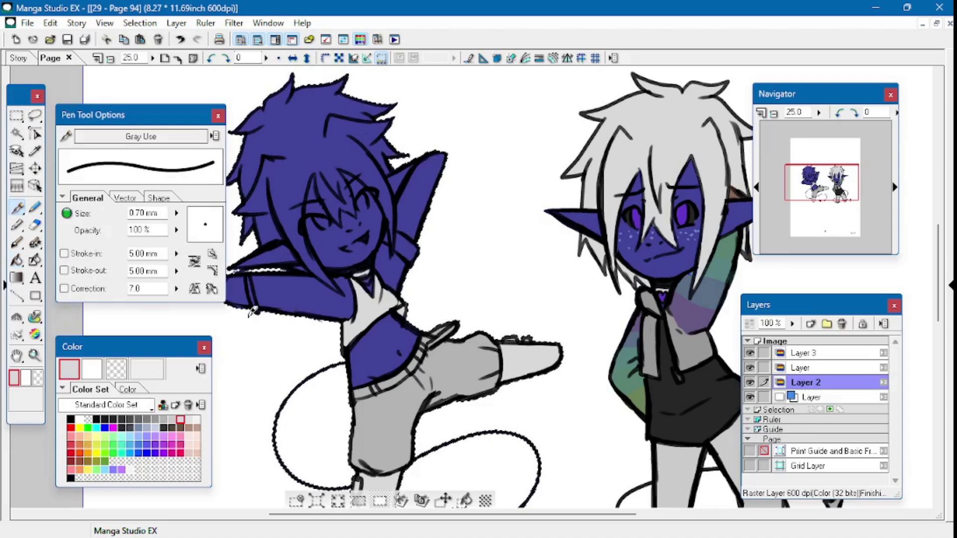
Pick a soft spring green, pen the hair outline, and fill the blue hair green.
left_click(87, 427)
left_click(127, 389)
left_click_drag(155, 447, 155, 442)
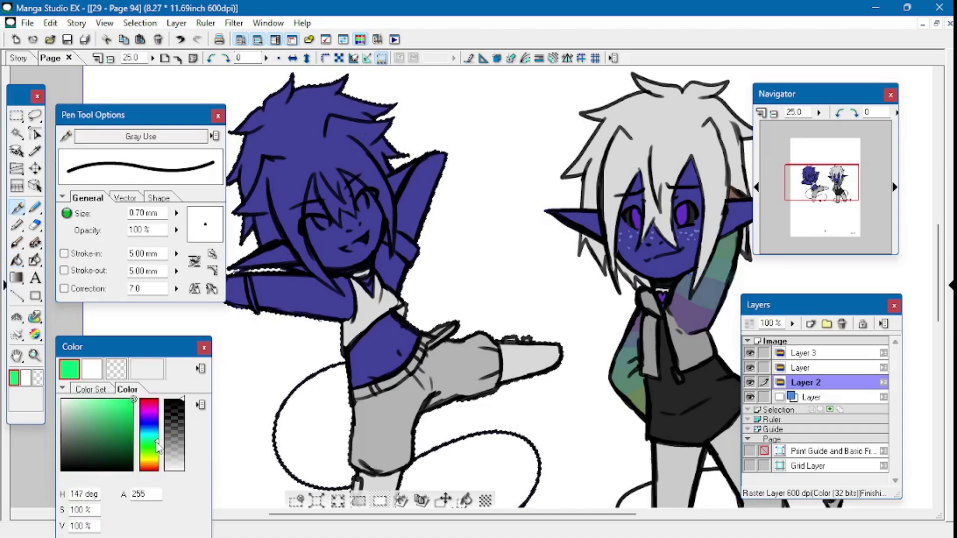
left_click(93, 415)
scroll(317, 331, "left", 2)
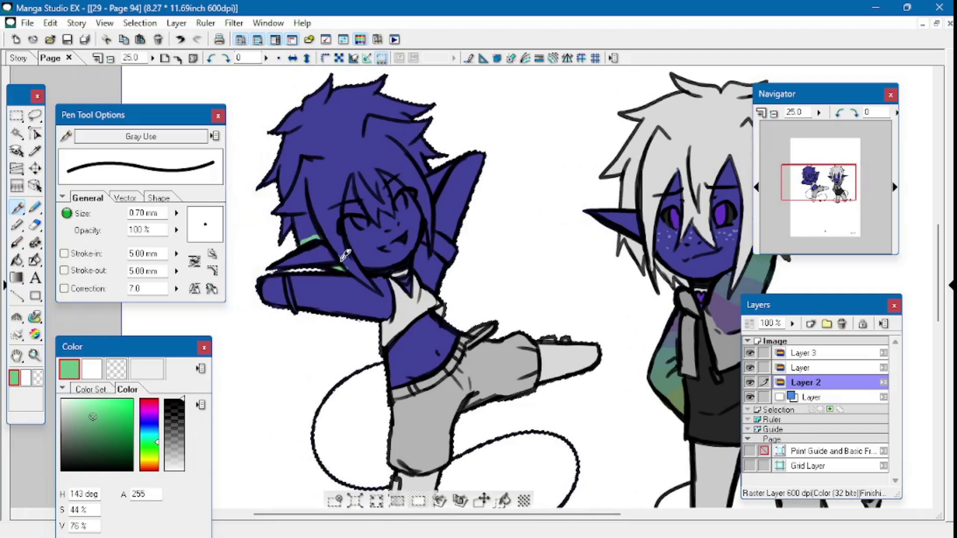
mouse_move(307, 232)
left_mouse_down()
mouse_move(336, 245)
mouse_move(375, 286)
mouse_move(339, 229)
mouse_move(352, 167)
mouse_move(369, 201)
left_mouse_up()
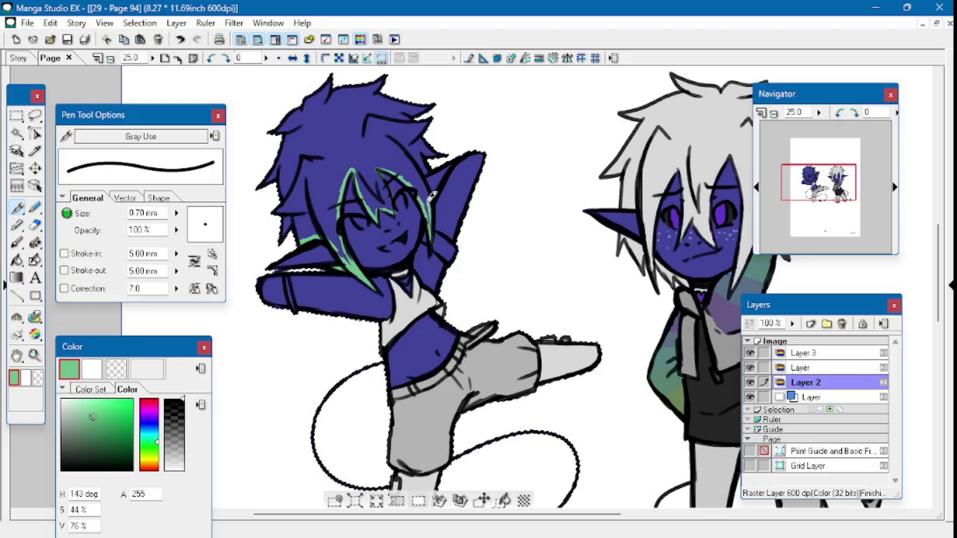
left_click(17, 264)
left_click(322, 143)
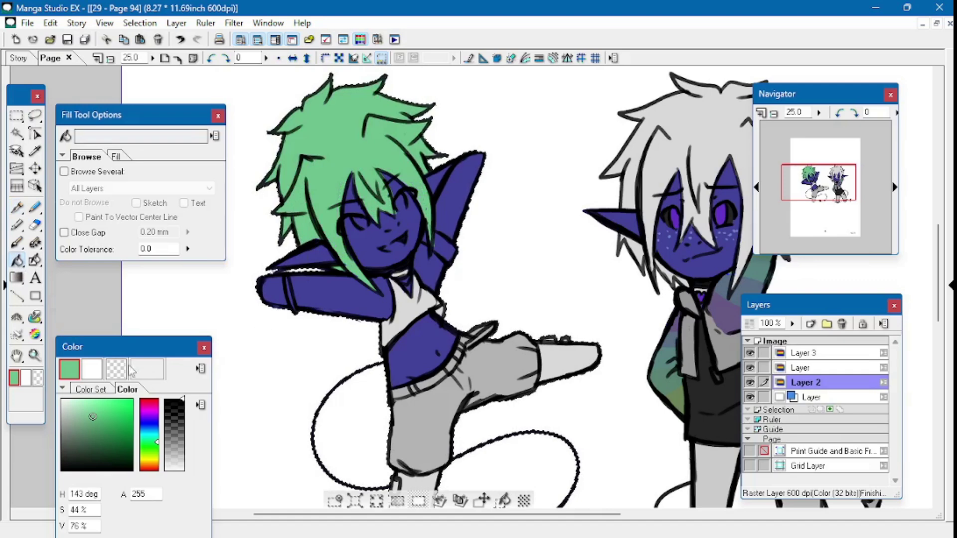
Pan to the lower body, choose a light blue, and colour the belt segment.
left_click(17, 356)
left_click_drag(218, 318, 163, 273)
left_click_drag(157, 442, 157, 428)
left_click(106, 408)
key("p")
left_click_drag(399, 316, 395, 322)
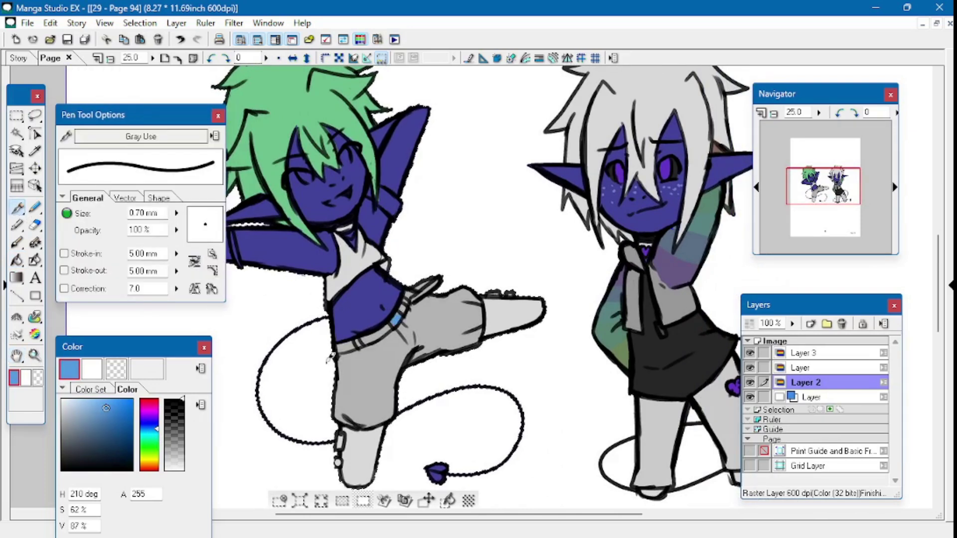
Tone the blue down and paint the waistband edge light blue along the top.
left_click_drag(158, 429, 159, 437)
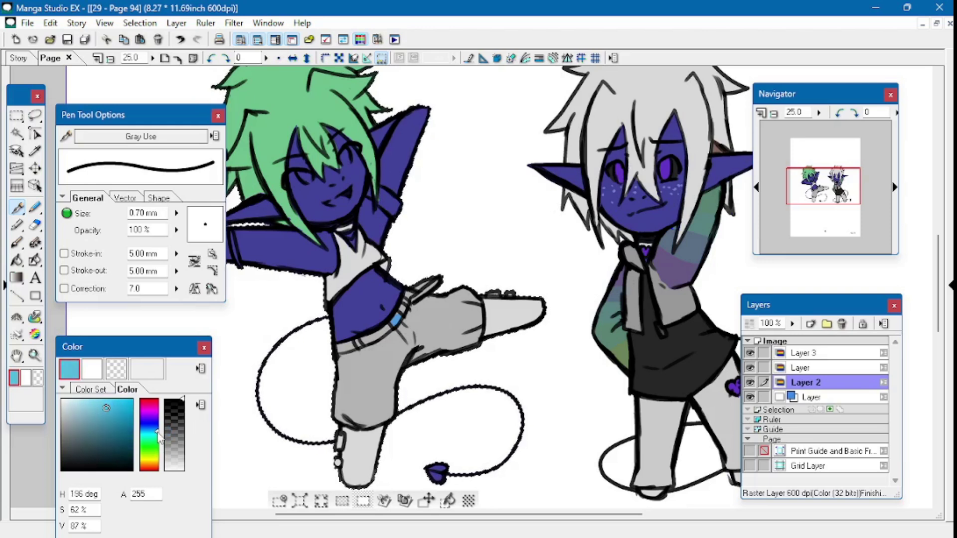
left_click_drag(95, 421, 99, 415)
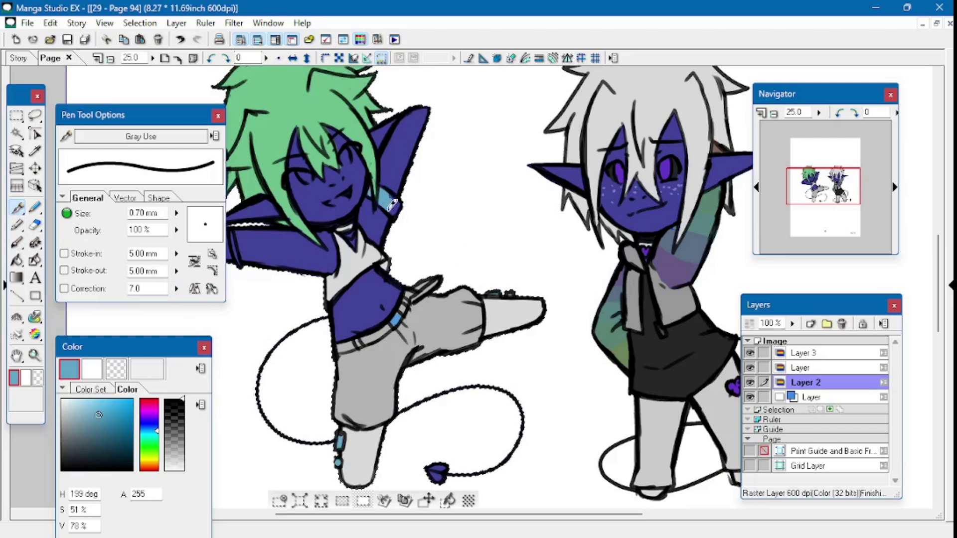
left_click_drag(336, 348, 351, 340)
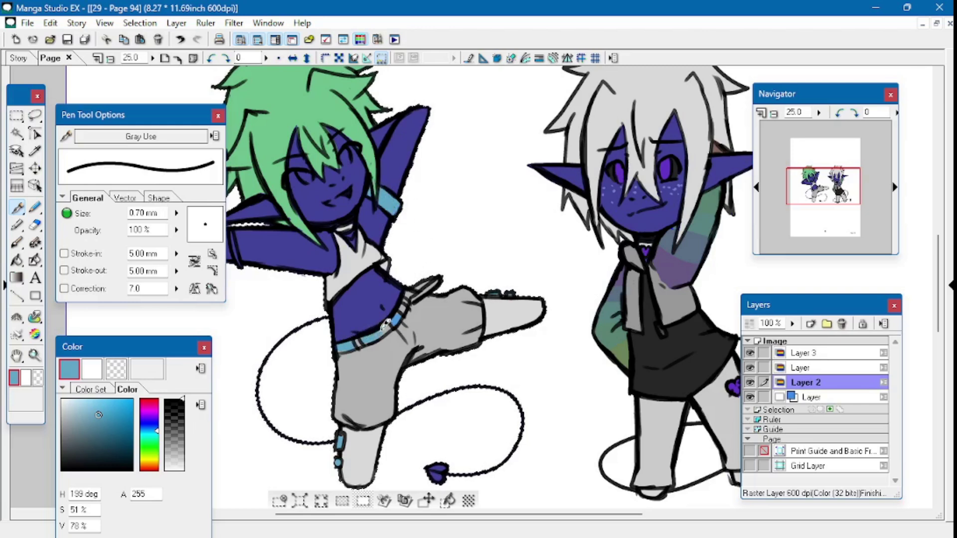
left_click_drag(391, 321, 411, 292)
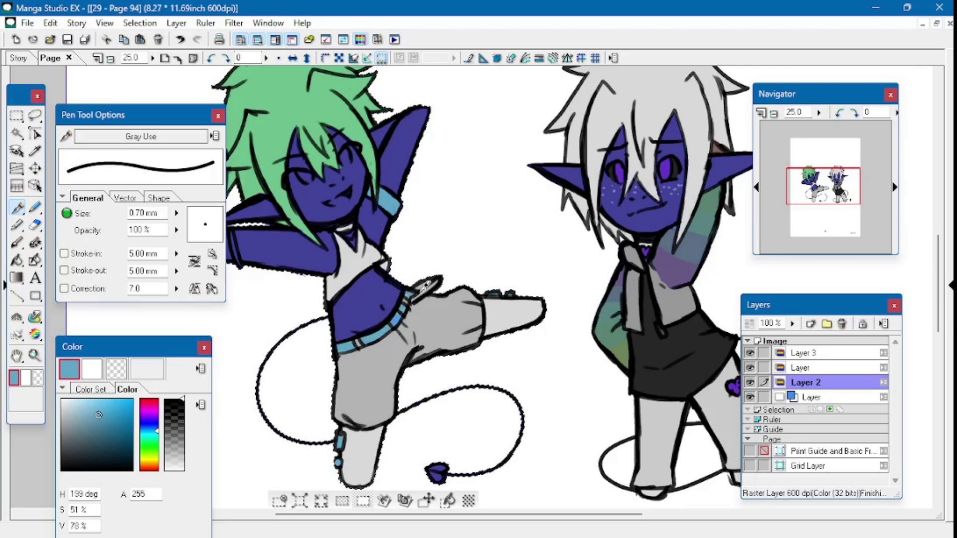
Clear the selection and select the purple skin area by colour.
key("ctrl+d")
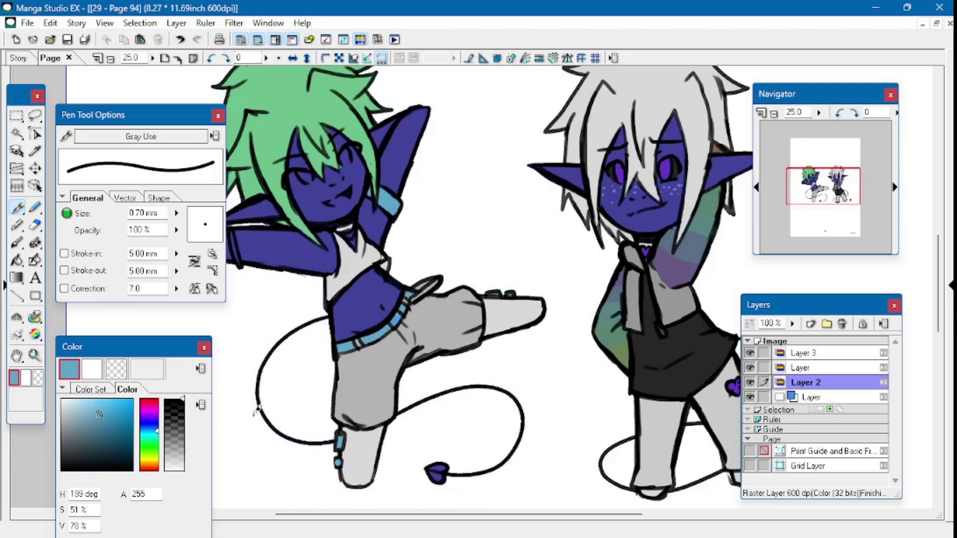
left_click(18, 134)
left_click(284, 251)
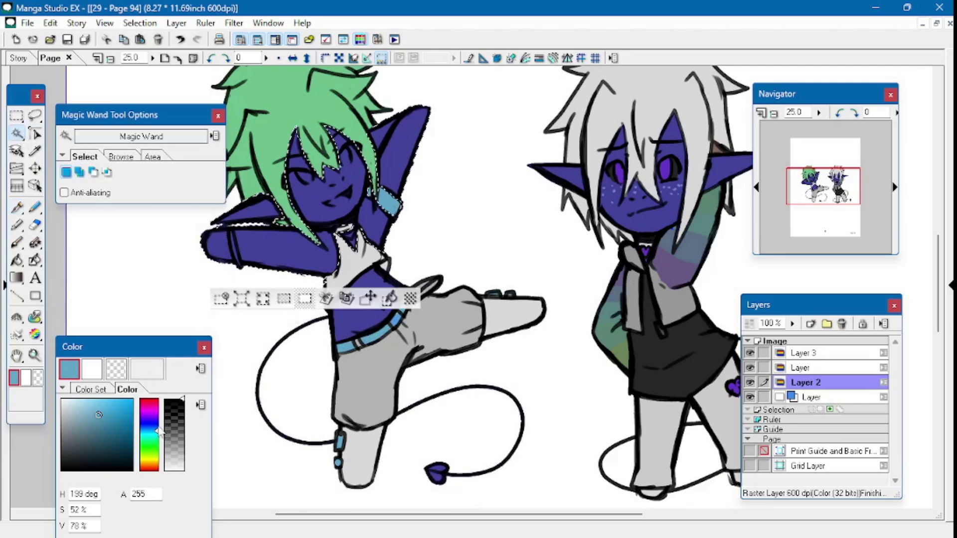
Choose purple and draw a purple band on the raised arm.
left_click_drag(159, 430, 157, 417)
left_click(101, 407)
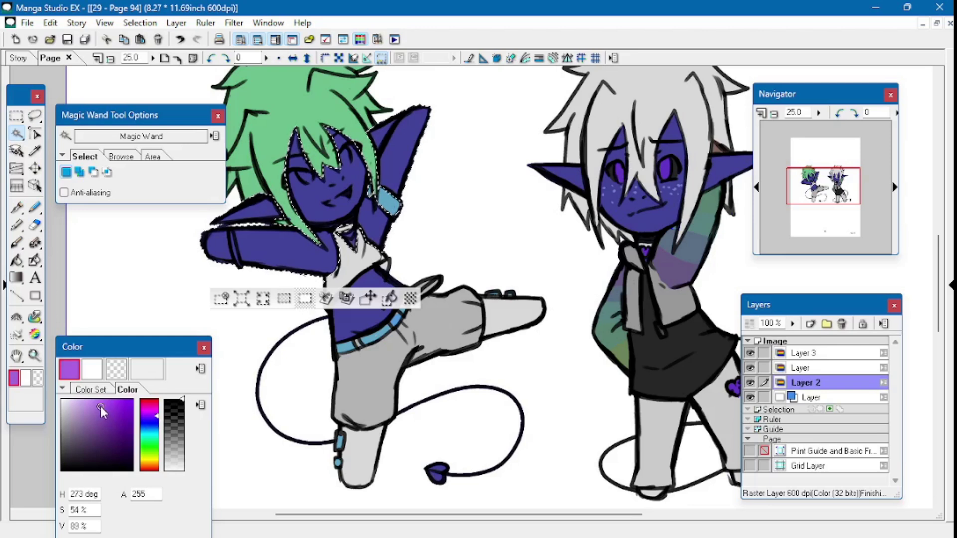
left_click_drag(101, 407, 102, 407)
left_click(18, 208)
left_click_drag(316, 514, 302, 515)
left_click_drag(268, 233, 273, 263)
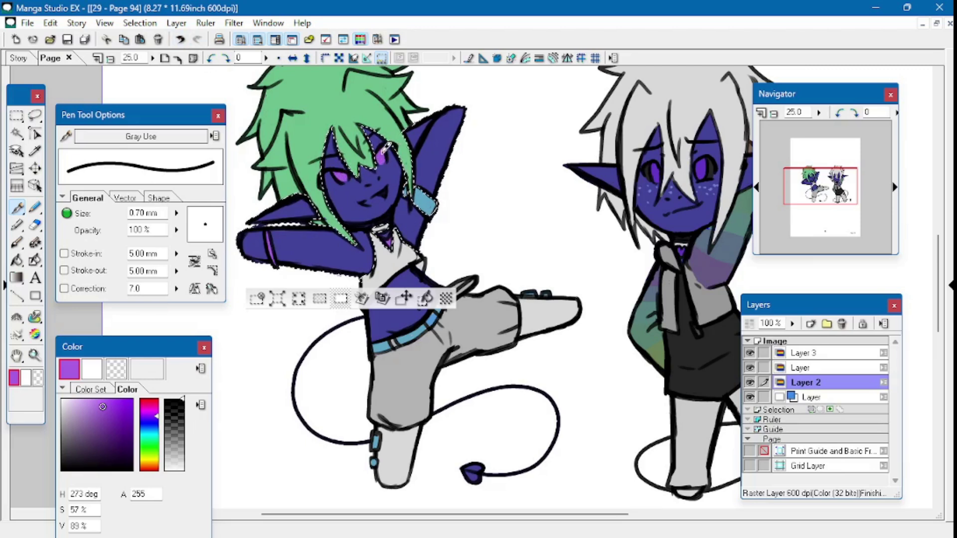
Clear the skin selection, select the grey pants region, and pick a slightly darkened yellow.
key("g")
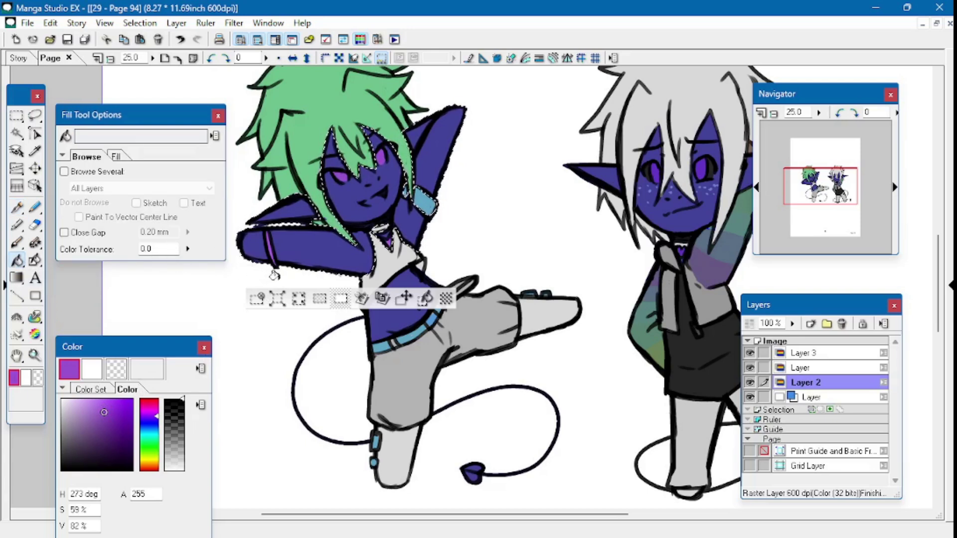
left_click(258, 299)
key("w")
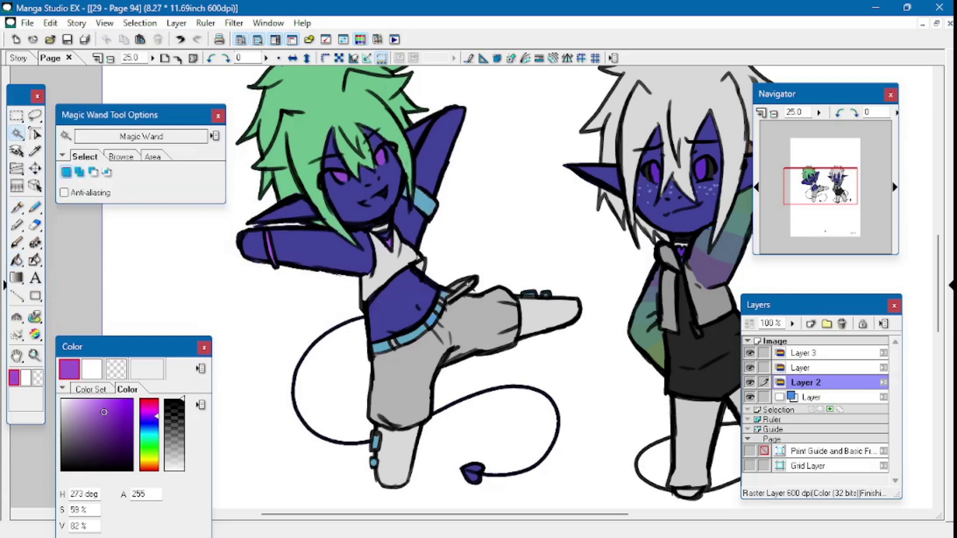
left_click(469, 285)
key("p")
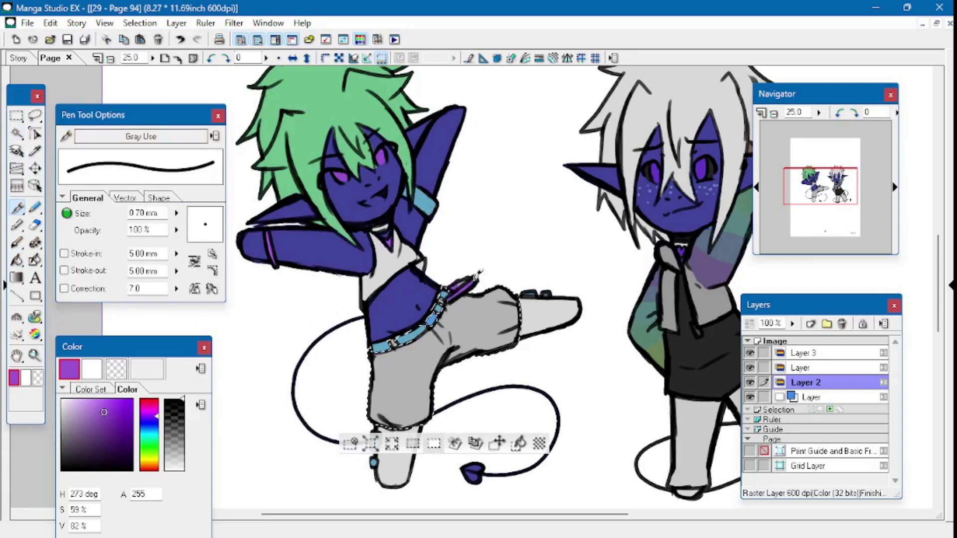
left_click(157, 459)
left_click(109, 412)
left_click(107, 415)
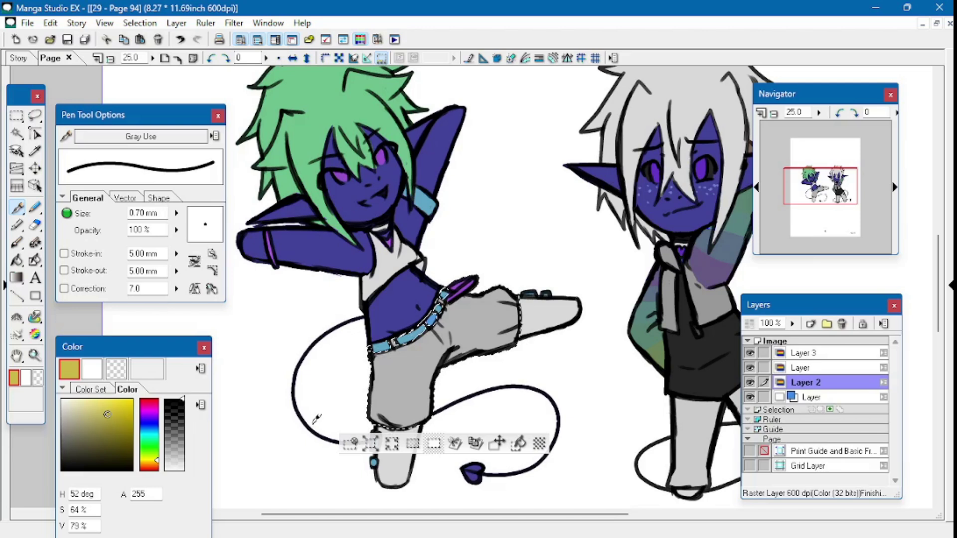
Select the tail line and fill the heart-shaped tail tip yellow.
key("ctrl+d")
left_click(17, 133)
left_click(294, 372)
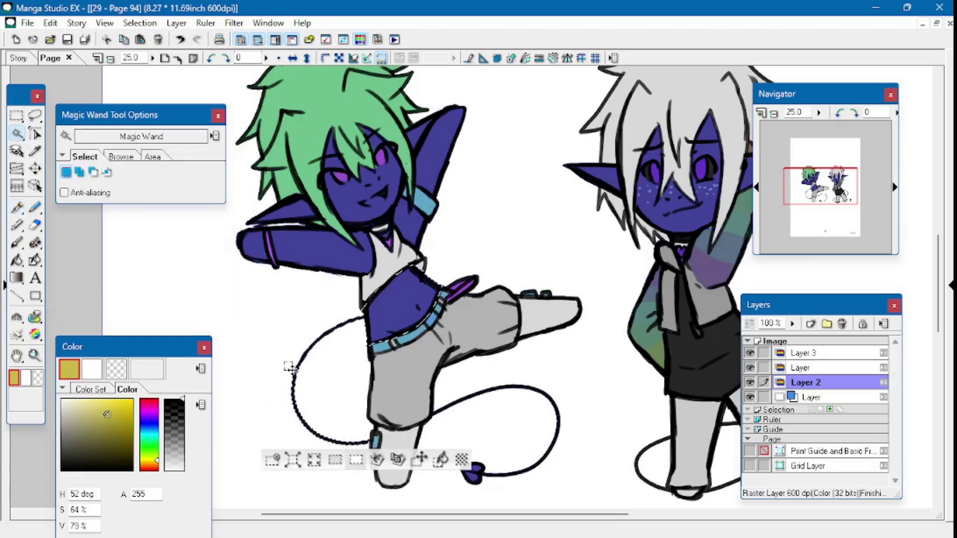
left_click(16, 207)
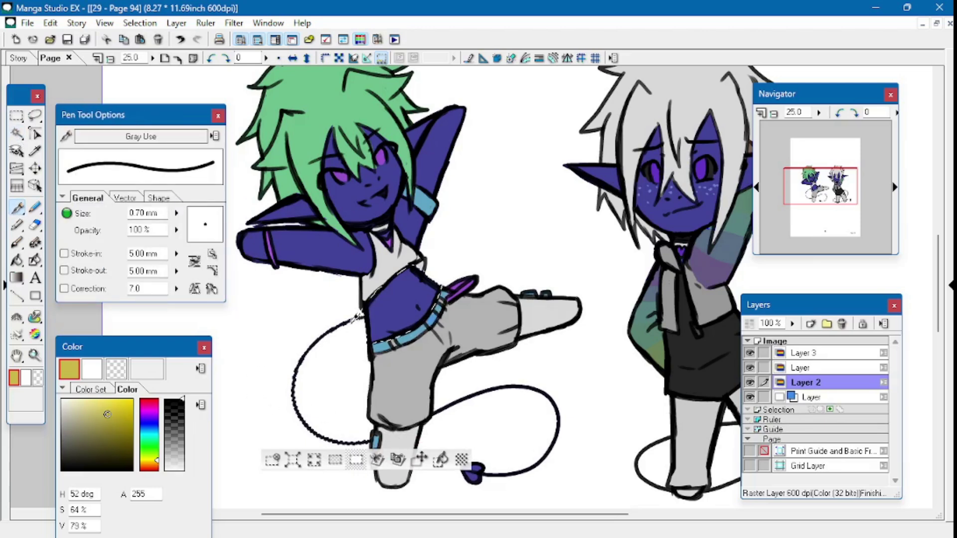
key("g")
key("ctrl+d")
left_click(458, 470)
Fill the teal teeth light blue and the arm cuff purple-blue.
left_click(20, 134)
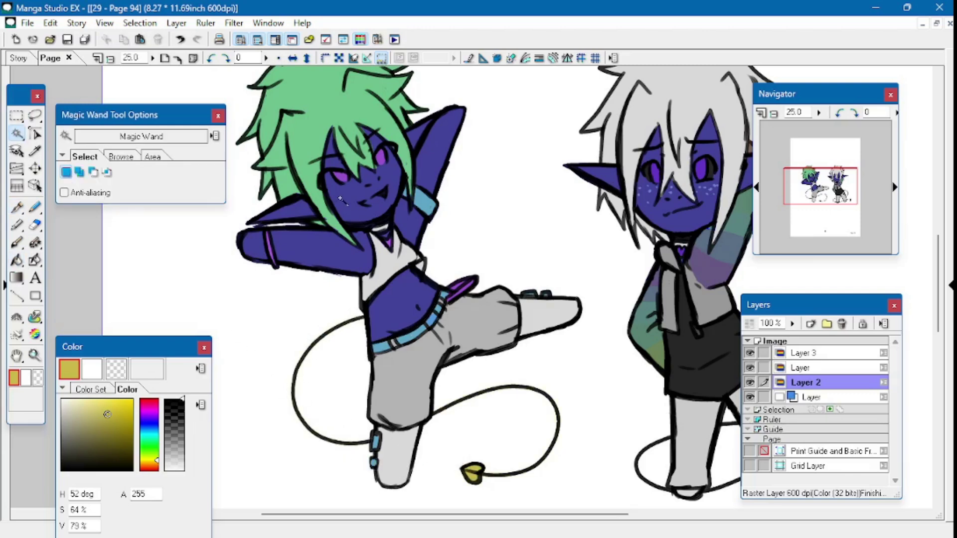
left_click(342, 201)
left_click(155, 440)
left_click(17, 208)
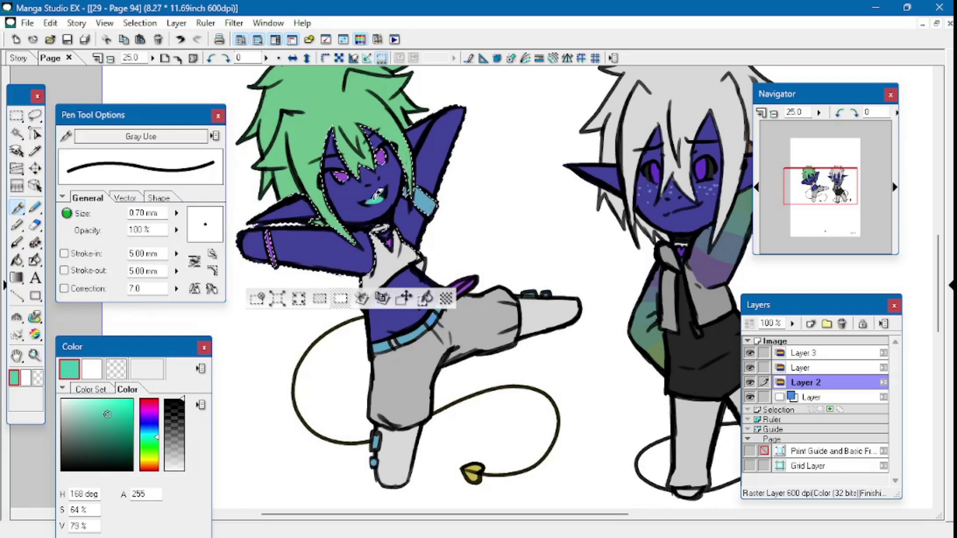
left_click(155, 439)
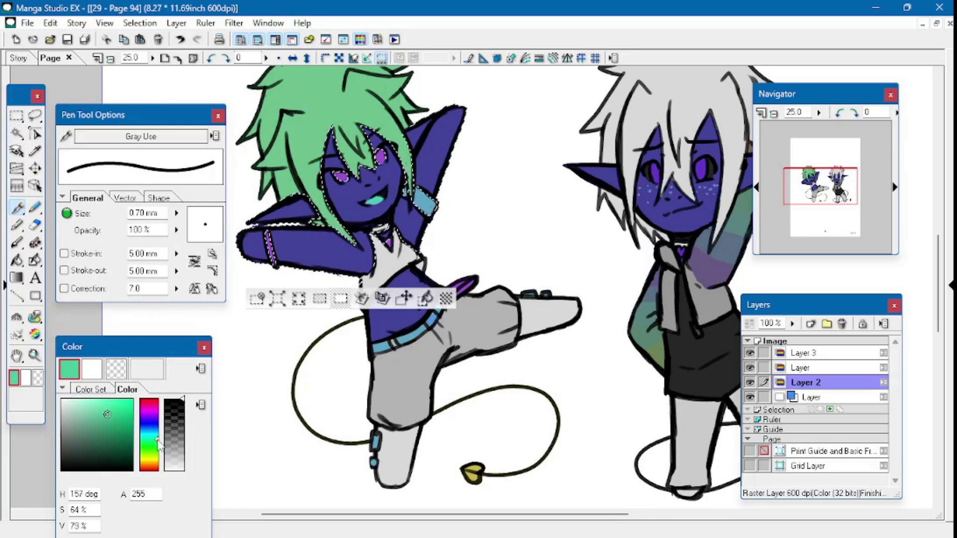
left_click(18, 260)
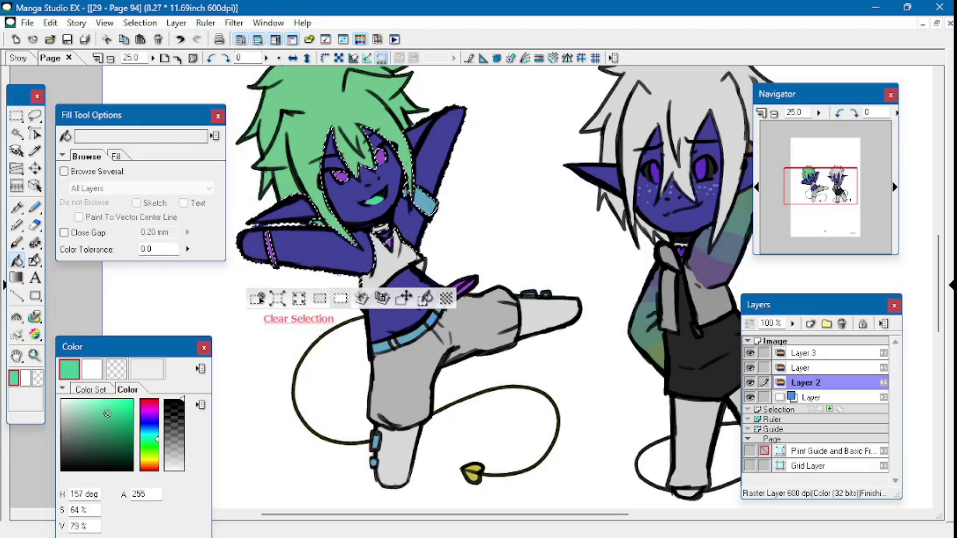
left_click_drag(157, 438, 157, 433)
left_click(373, 200)
left_click(256, 299)
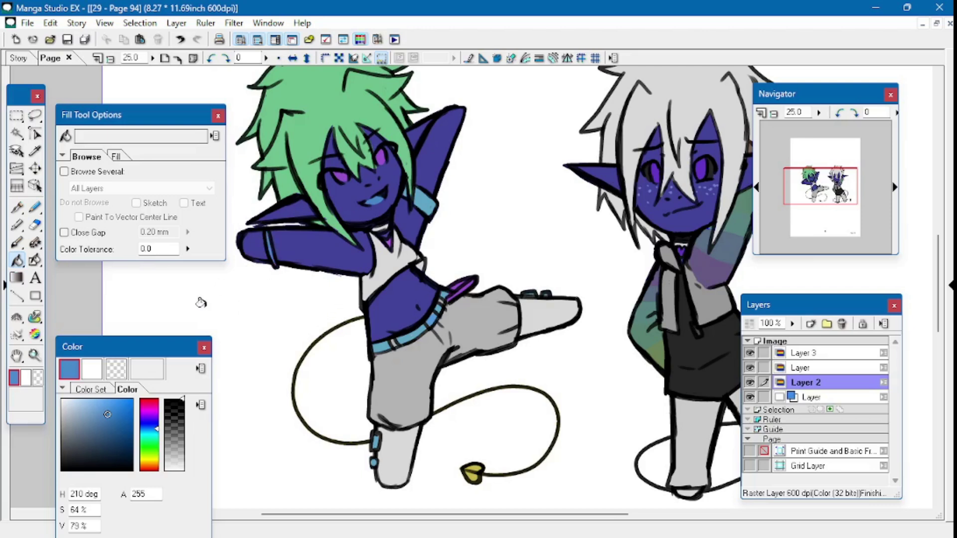
left_click(156, 423)
left_click(261, 266)
Sample the eye's dark grey and draw it along the hair edge beside the eye.
left_click(18, 355)
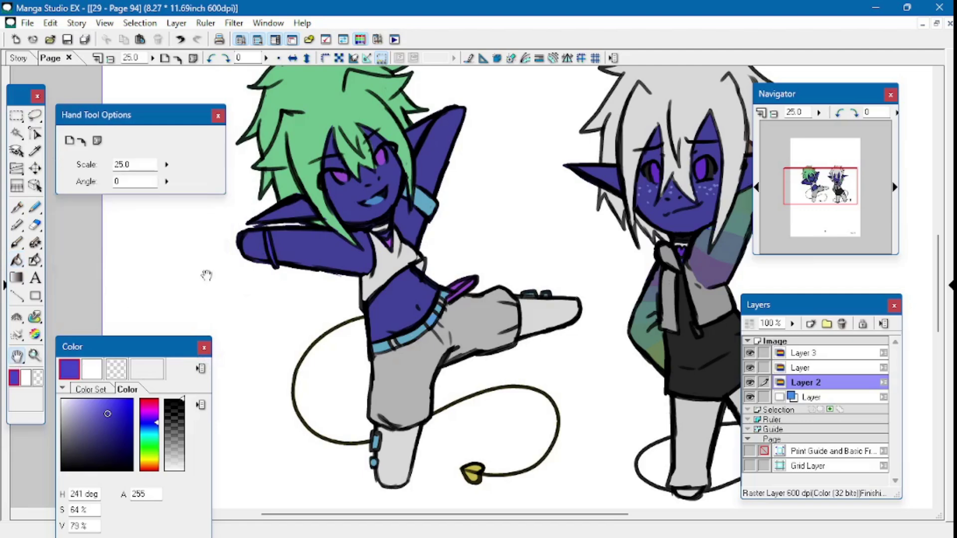
left_click_drag(222, 239, 181, 285)
left_click(35, 151)
left_click(671, 219)
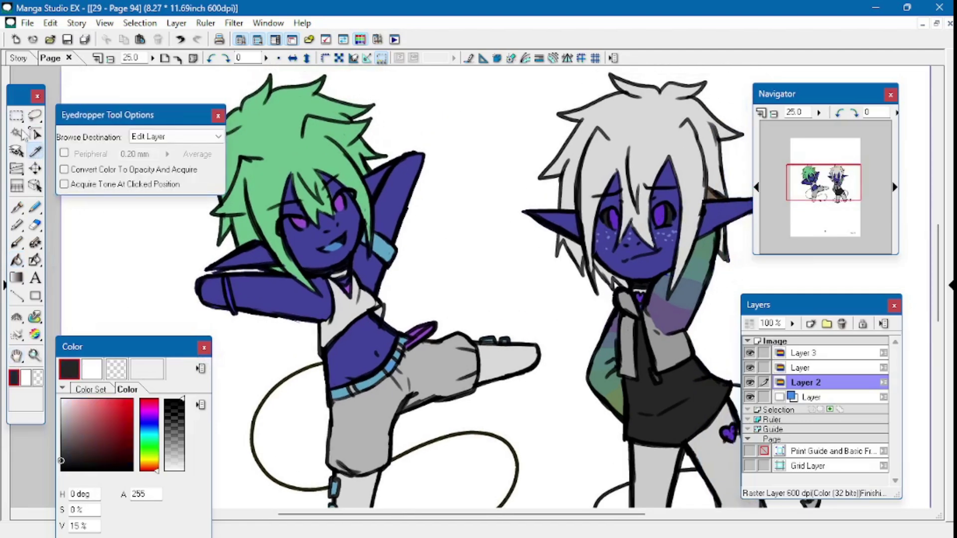
left_click(17, 133)
left_click(251, 292)
left_click(17, 208)
left_click_drag(301, 218, 291, 216)
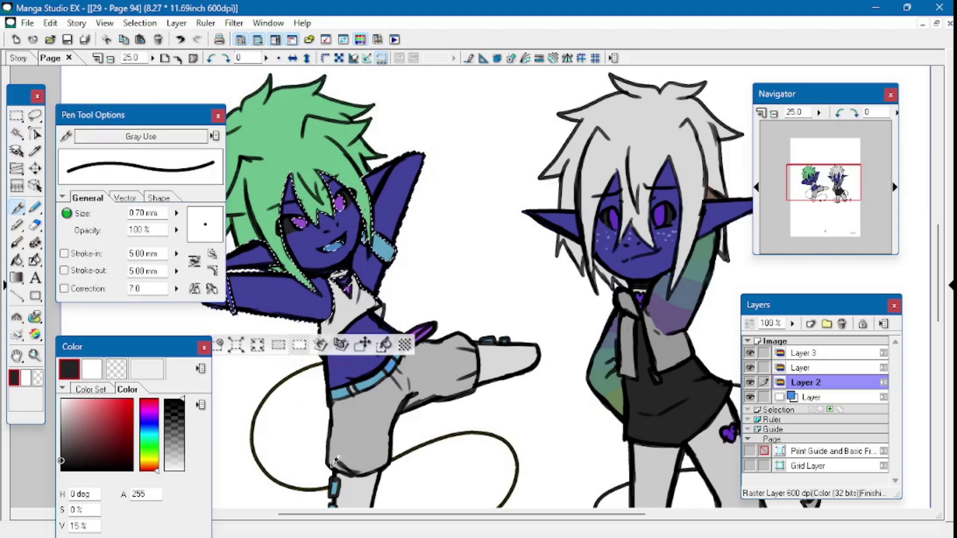
left_click_drag(376, 514, 359, 515)
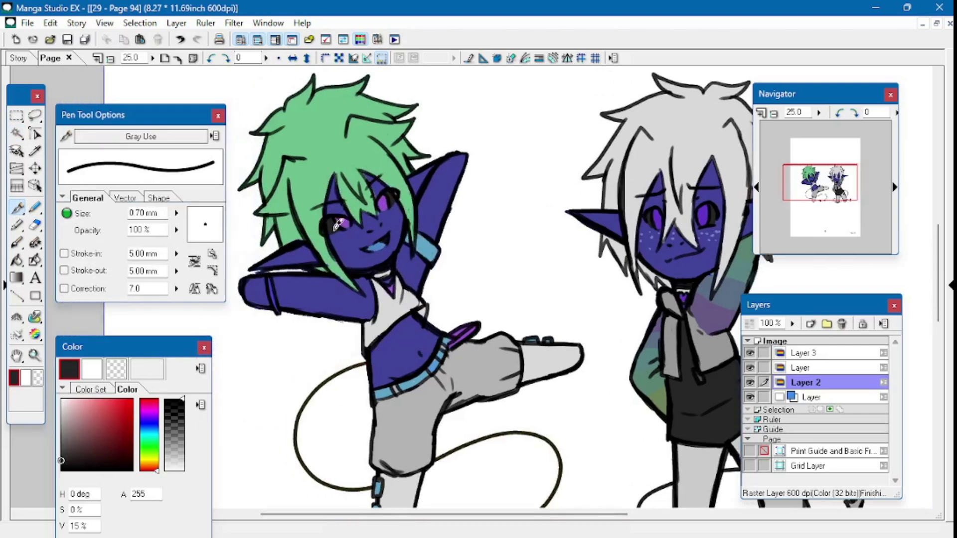
Pan out to show both demons and save the document.
left_click(21, 355)
left_click_drag(183, 320, 116, 340)
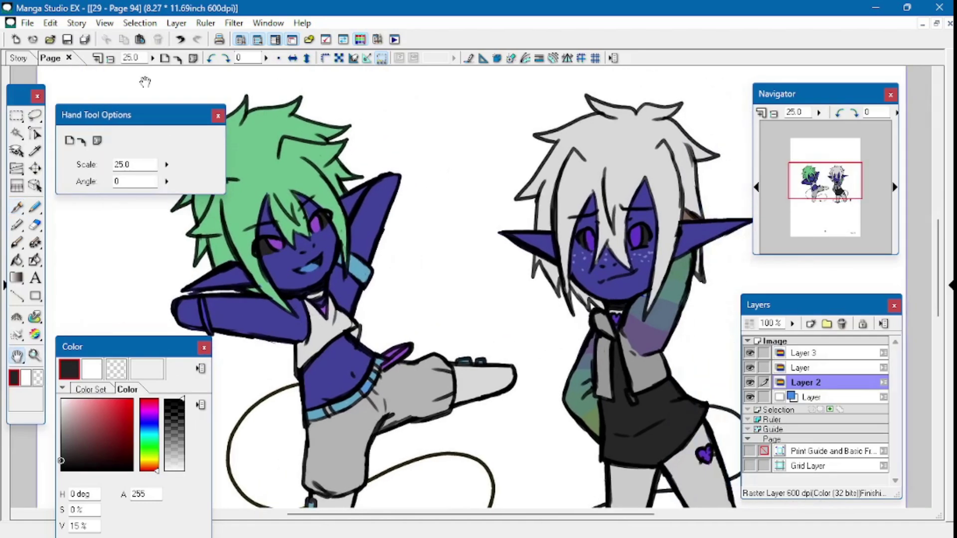
left_click(111, 59)
left_click_drag(207, 101, 196, 88)
key("ctrl+s")
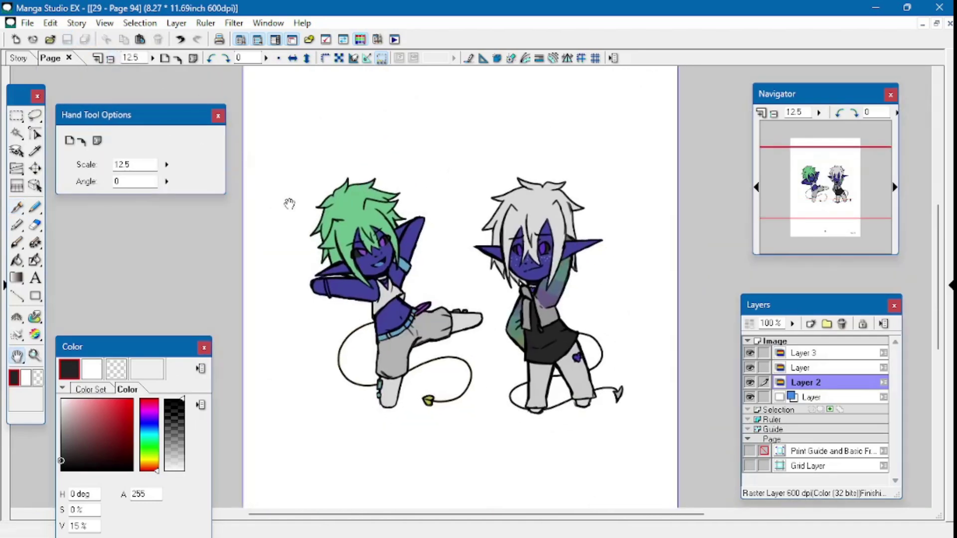
Choose black and create a new raster Layer 4, keeping Layer 2 visible and active.
left_click(90, 388)
left_click(71, 420)
left_click_drag(491, 344, 463, 344)
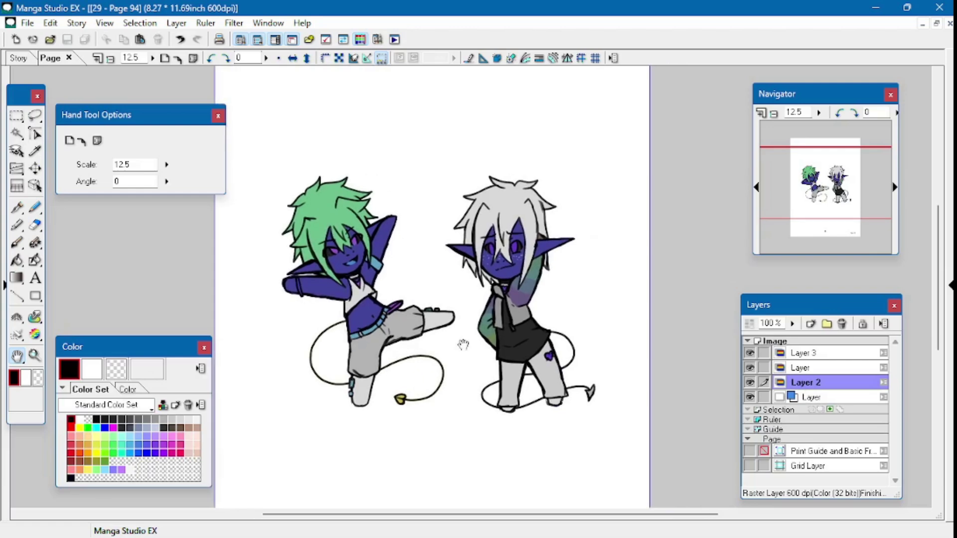
left_click(751, 383)
left_click(811, 324)
left_click(793, 149)
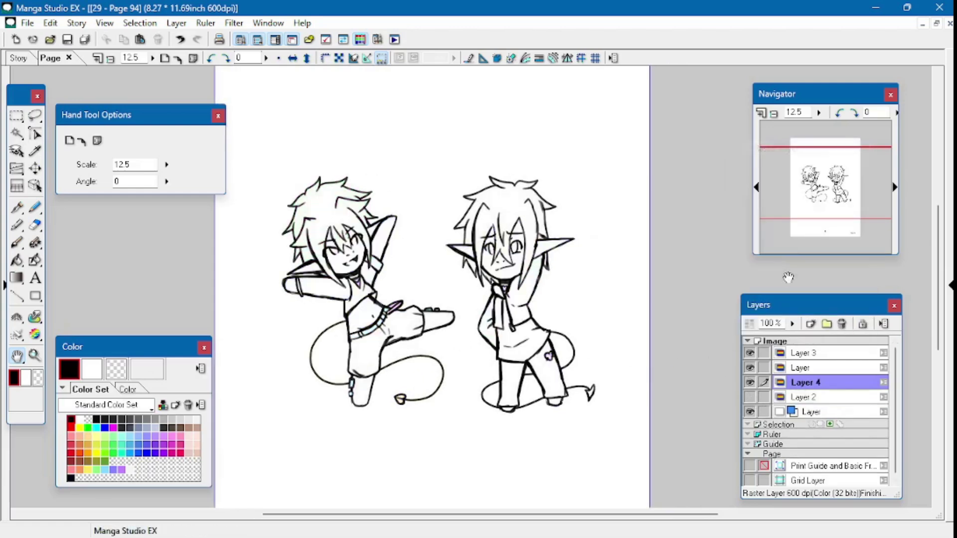
left_click(806, 396)
left_click(751, 398)
Select both characters using Select Color Range followed by Invert Selection.
right_click(289, 171)
left_click(344, 294)
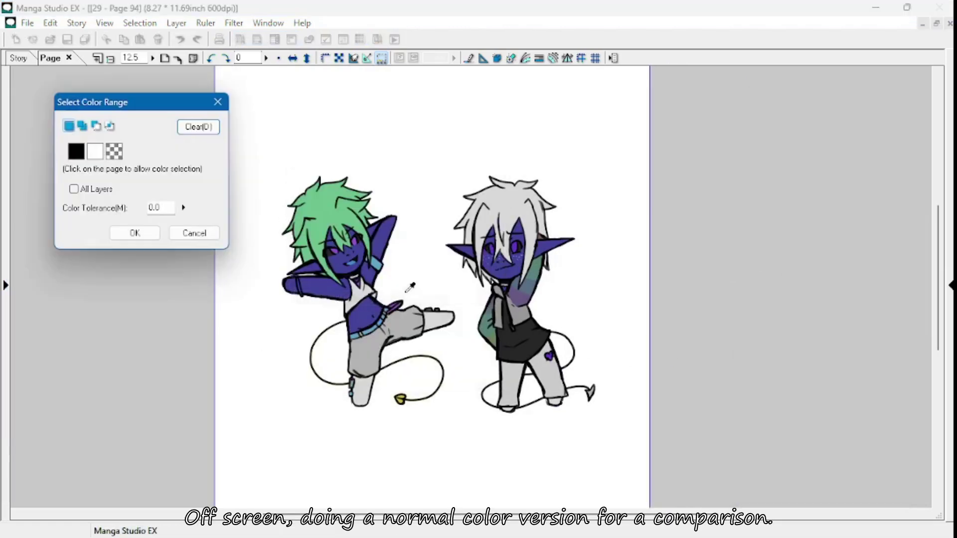
left_click(136, 234)
right_click(259, 282)
left_click(273, 333)
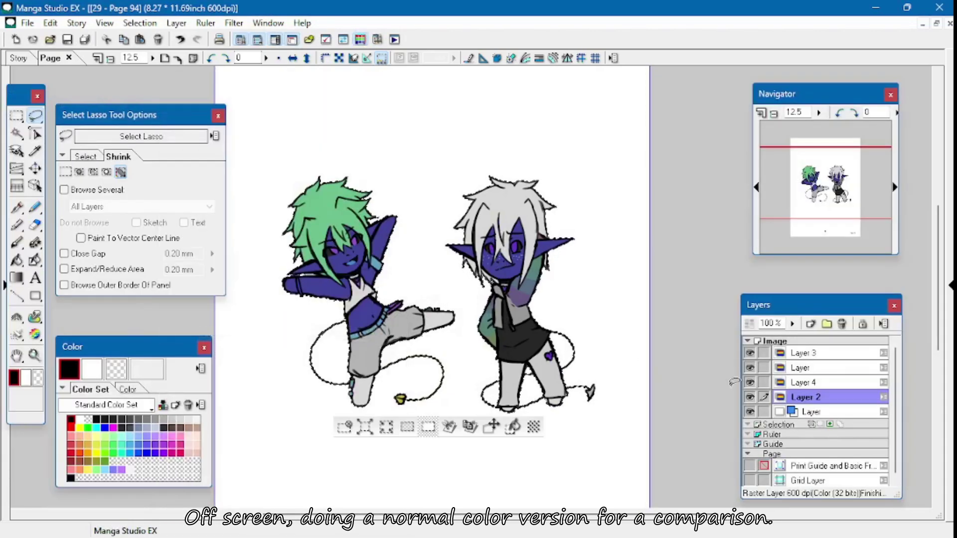
Fill the selection blue on Layer 4, deselect, save, and duplicate Layer 2.
left_click(751, 398)
left_click(799, 382)
left_click(104, 427)
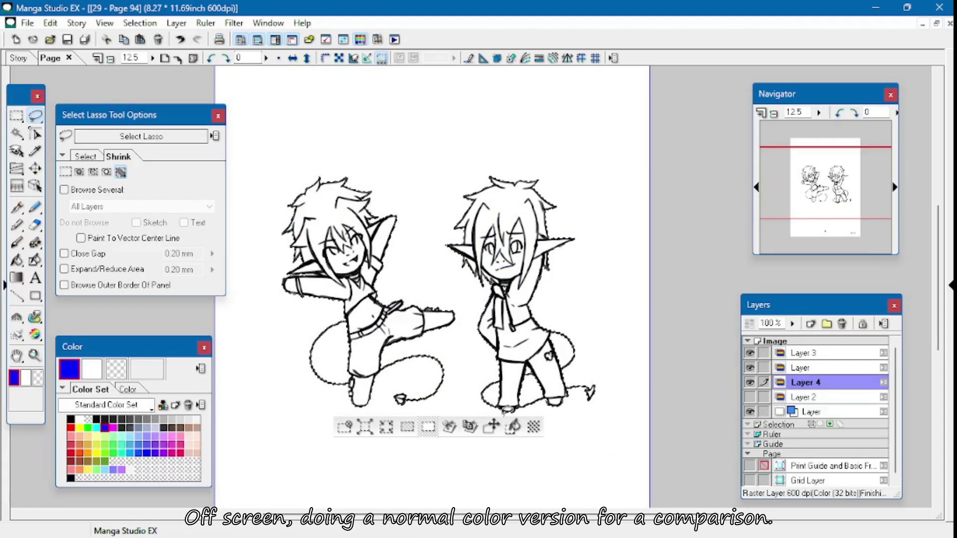
key("ctrl+u")
key("ctrl+d")
left_click(68, 40)
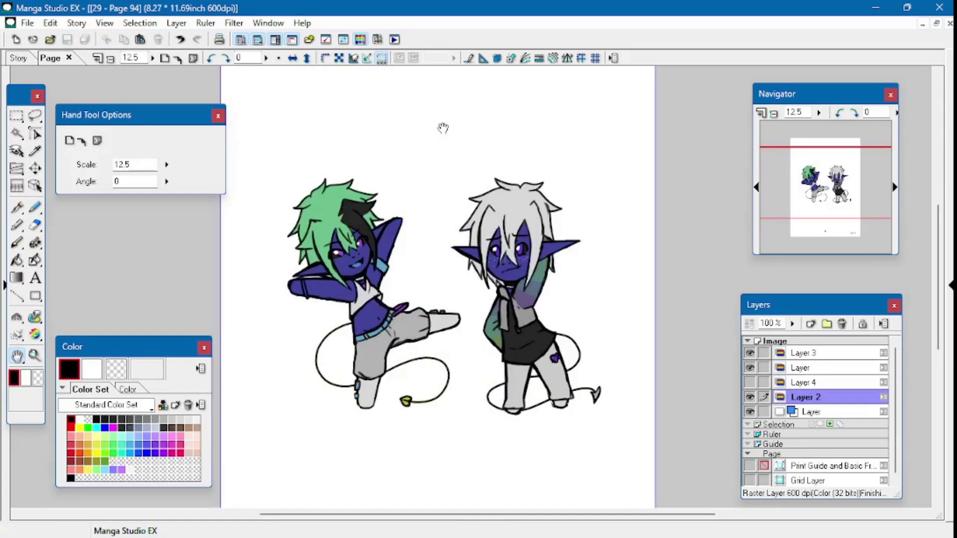
right_click(818, 401)
left_click(771, 100)
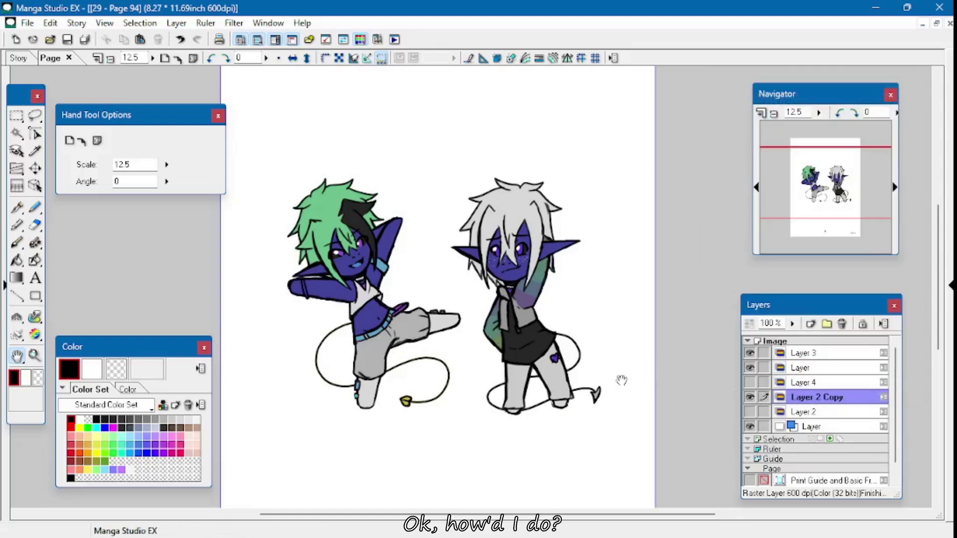
Apply Invert Tone to Layer 2 Copy, then hide that layer.
left_click(234, 23)
mouse_move(298, 89)
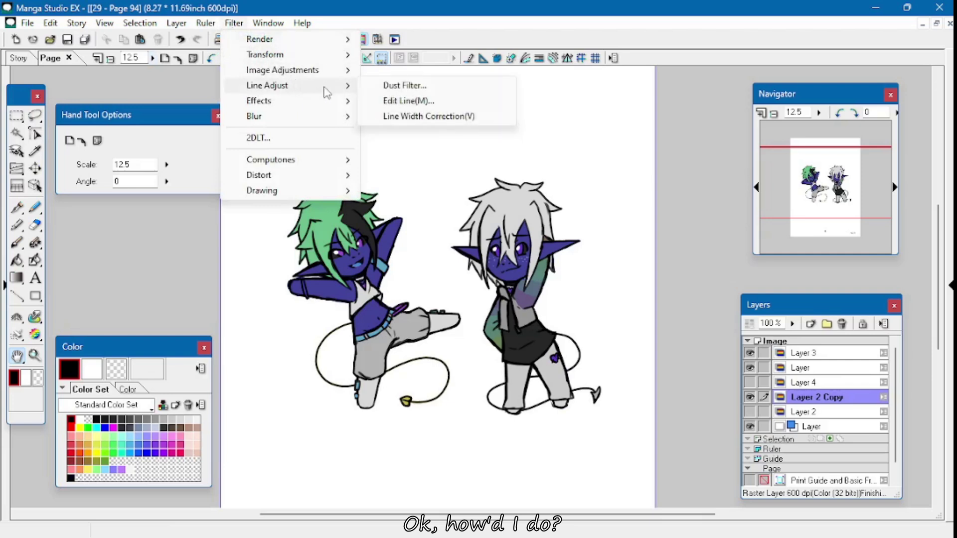
mouse_move(324, 73)
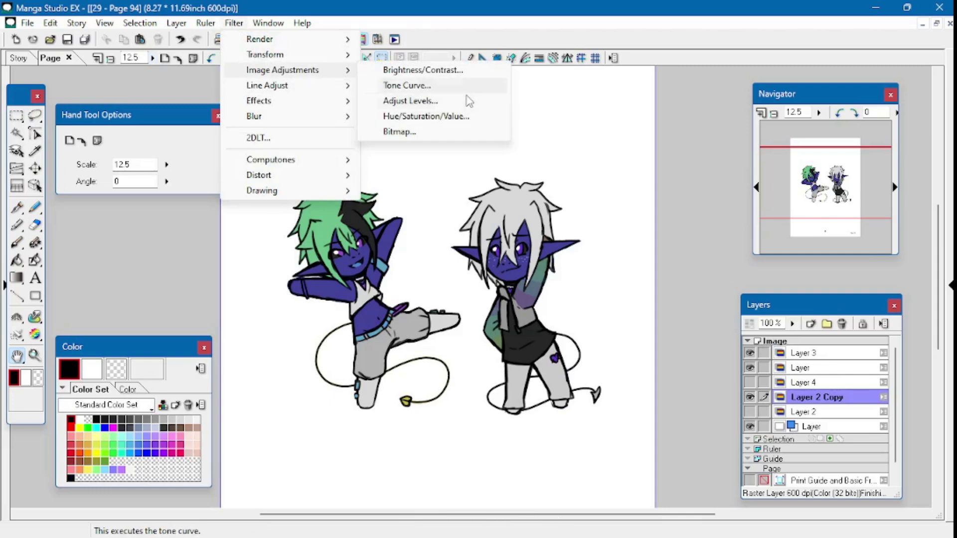
left_click(478, 119)
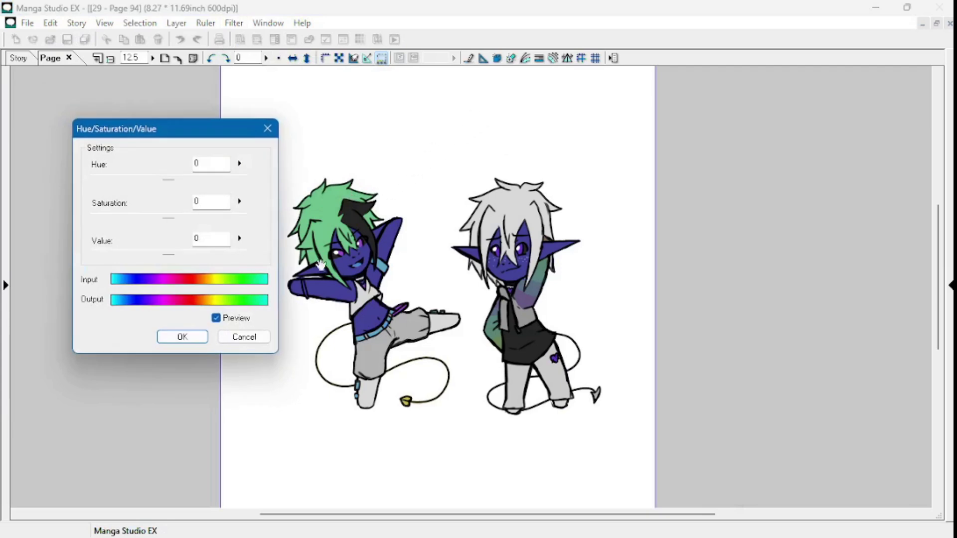
left_click(251, 337)
left_click(234, 23)
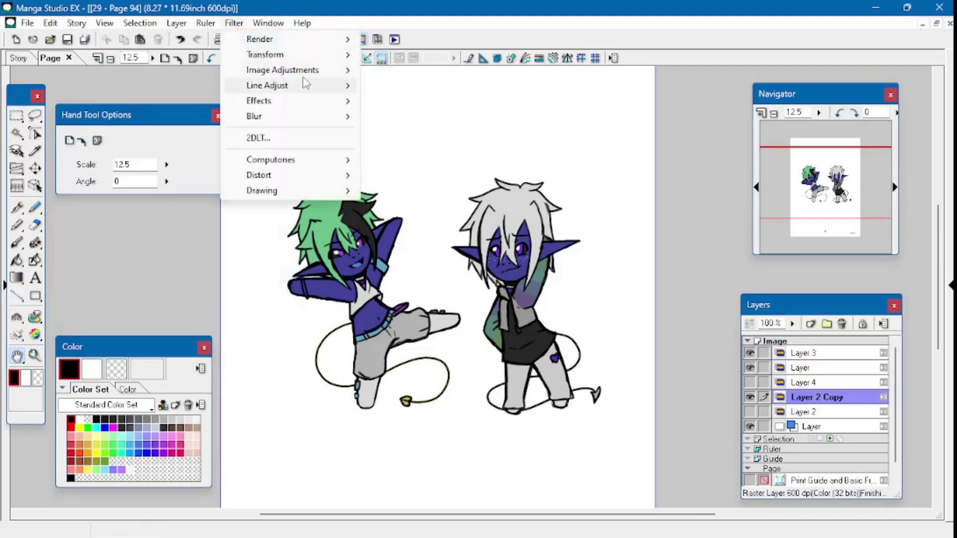
mouse_move(302, 106)
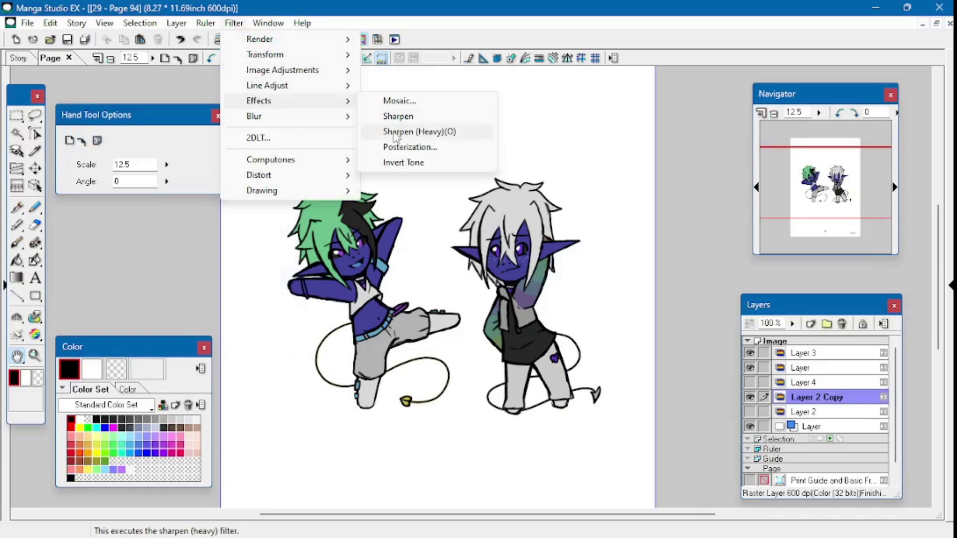
left_click(423, 162)
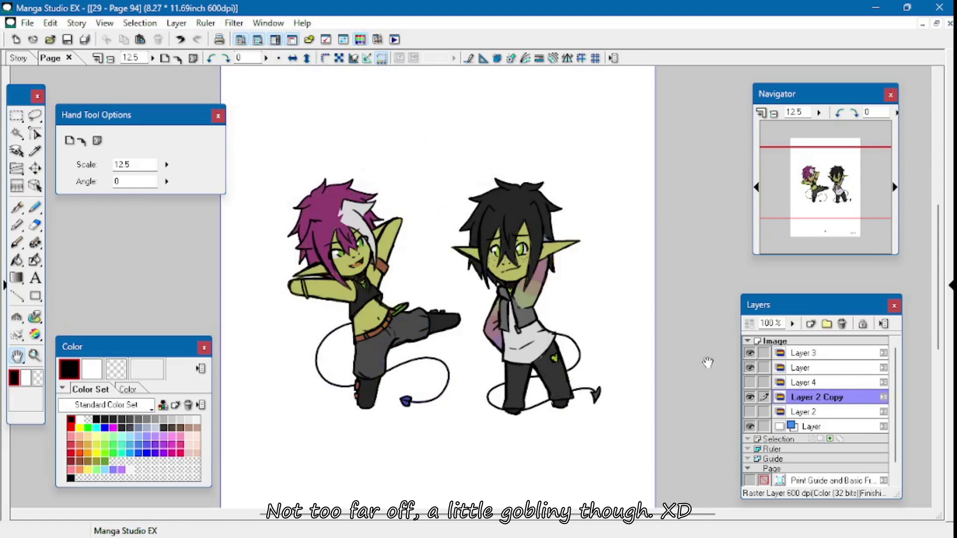
left_click(752, 398)
Show the normal-colour Layer 4 and duplicate it into Layer 4 Copy.
left_click(809, 384)
right_click(809, 384)
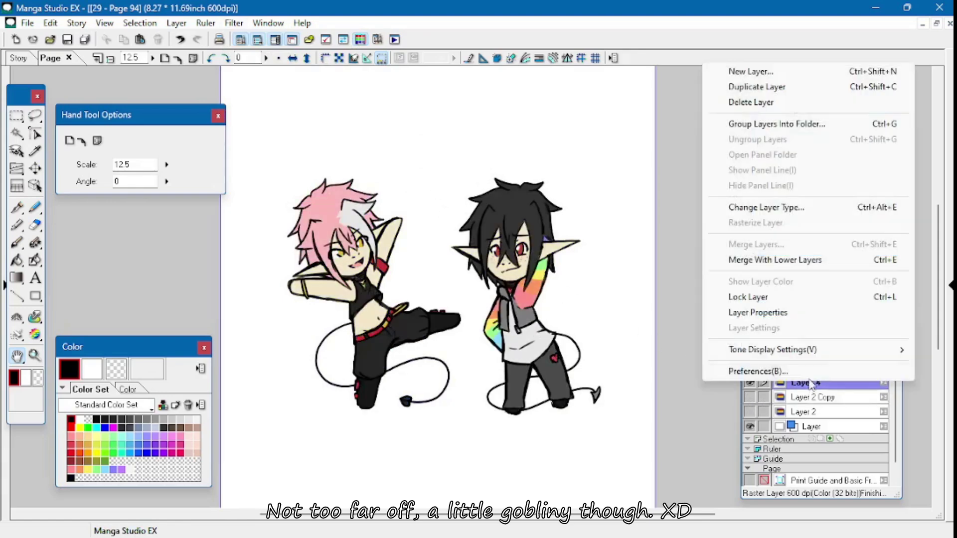
left_click(768, 88)
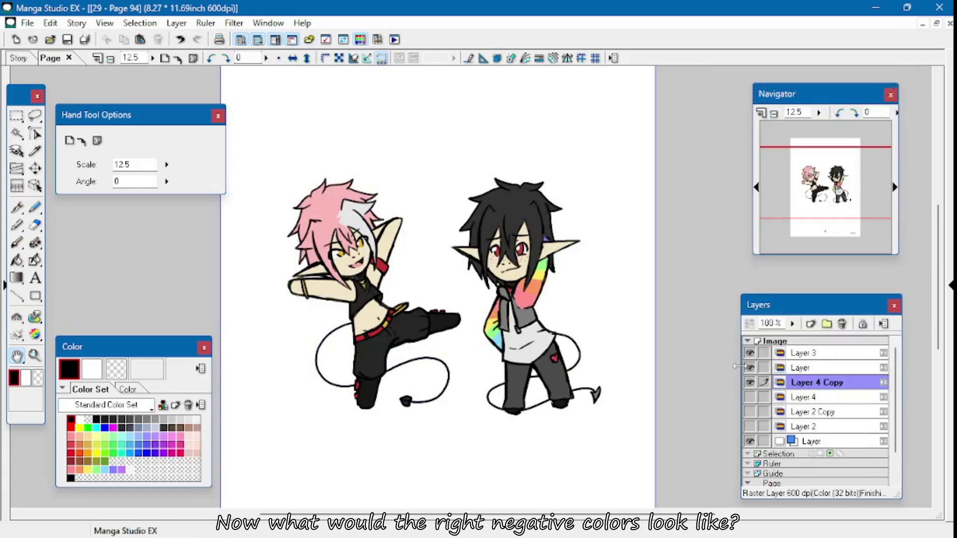
Apply Invert Tone to Layer 4 Copy and drag it below the line-art figures.
left_click(233, 23)
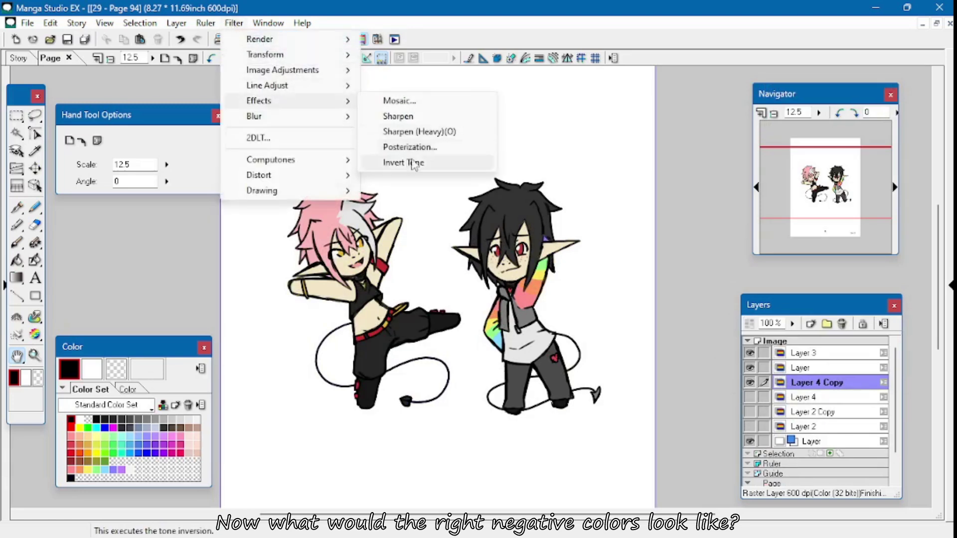
left_click(404, 162)
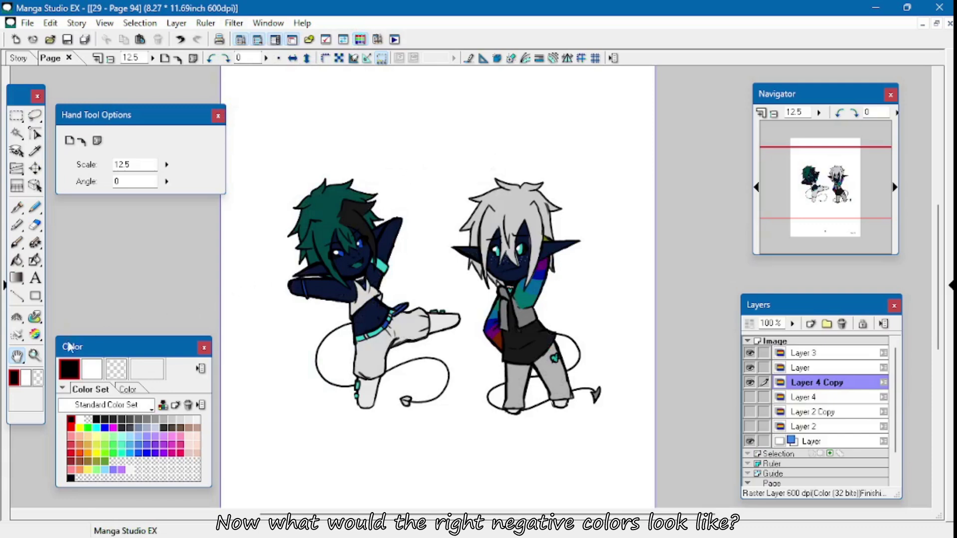
left_click_drag(515, 298, 496, 253)
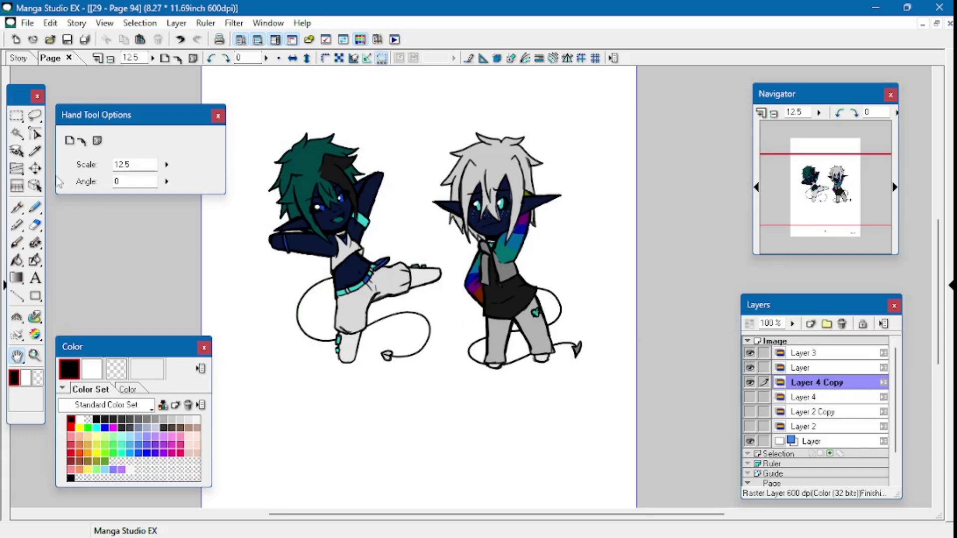
left_click(36, 169)
left_click_drag(417, 218, 475, 399)
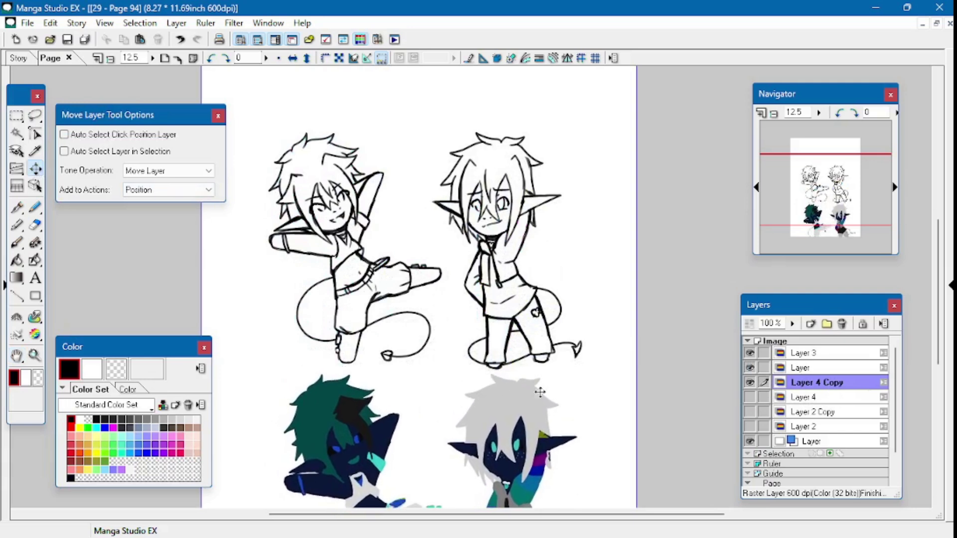
Show Layer 2 and position the inverted pair just beneath the original characters.
left_click(750, 384)
left_click(750, 427)
mouse_move(461, 382)
left_mouse_down()
mouse_move(437, 356)
mouse_move(431, 267)
left_mouse_up()
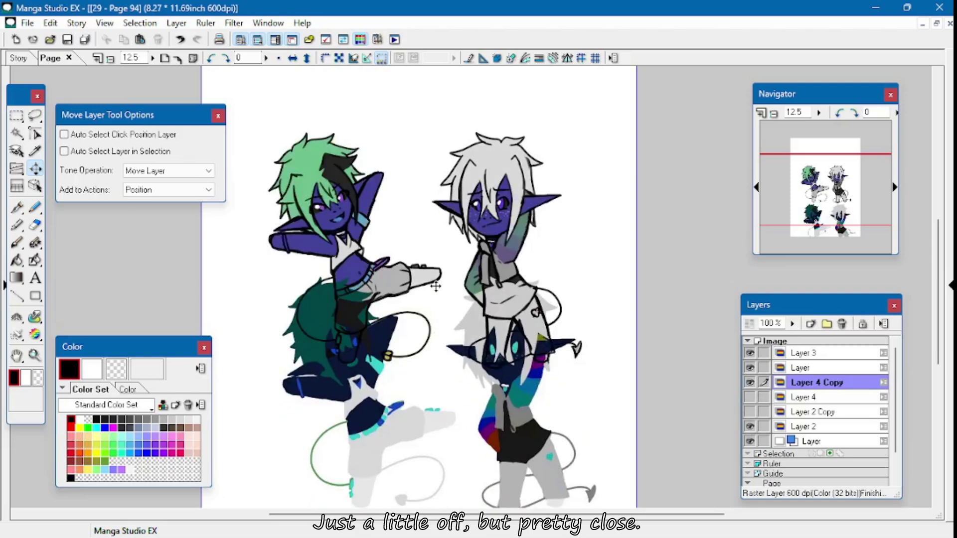
left_click_drag(455, 348, 458, 399)
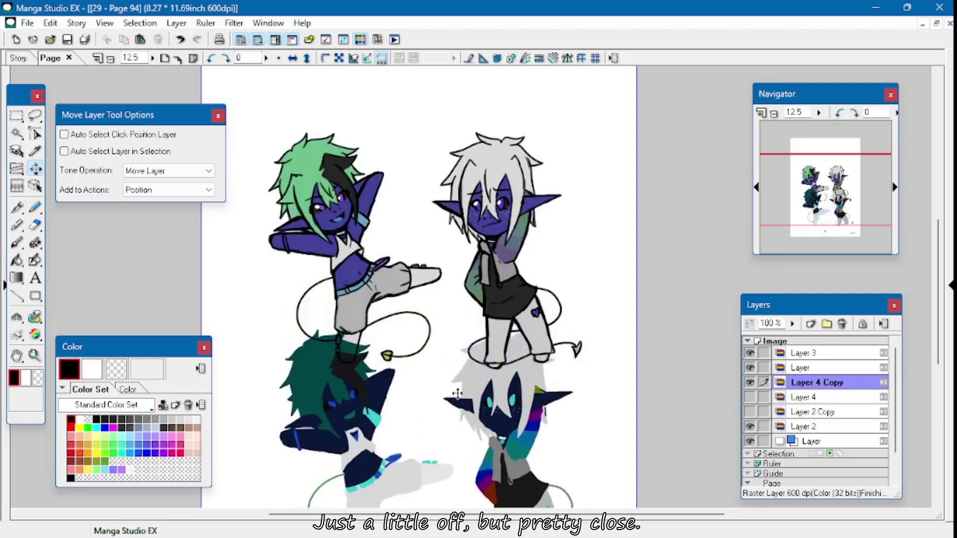
left_click(16, 355)
left_click_drag(306, 295, 319, 230)
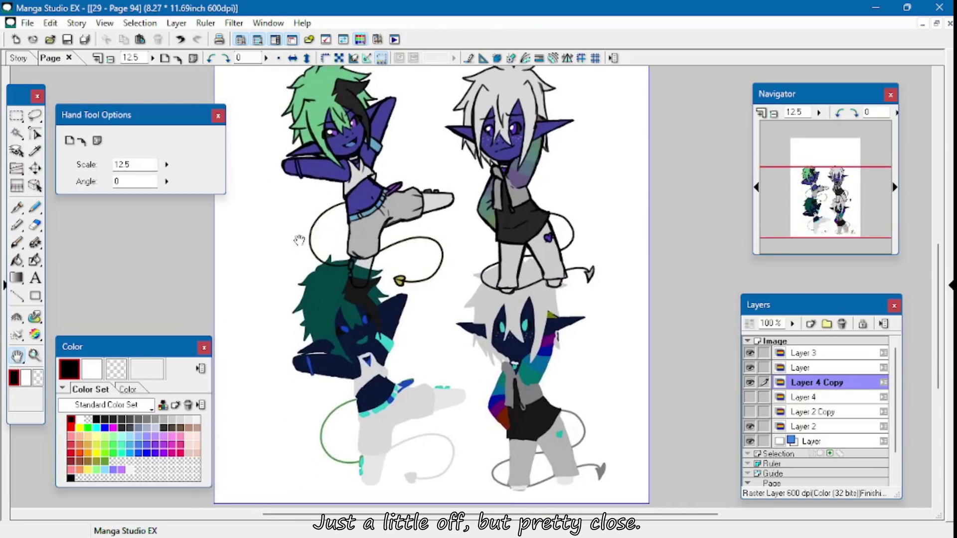
left_click(36, 170)
left_click_drag(385, 258, 391, 258)
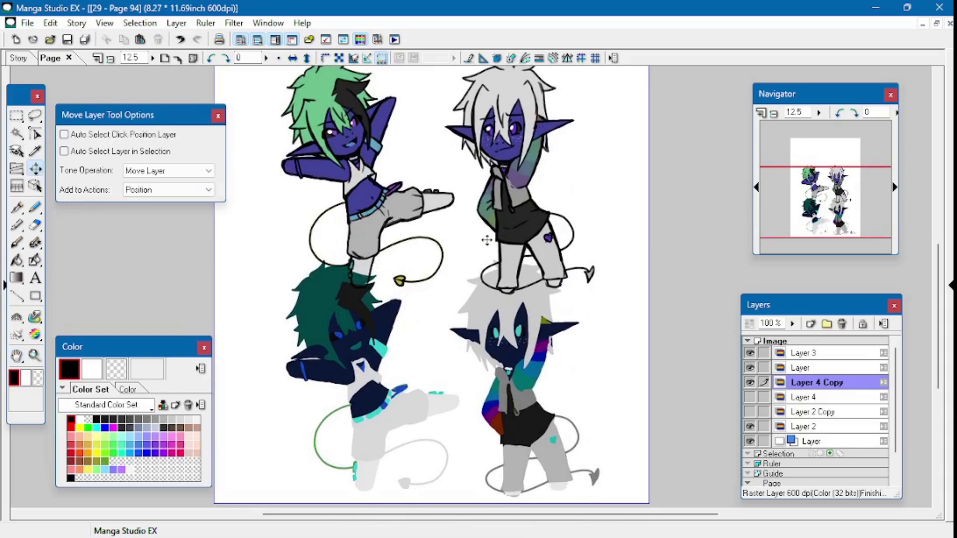
left_click_drag(464, 255, 429, 241)
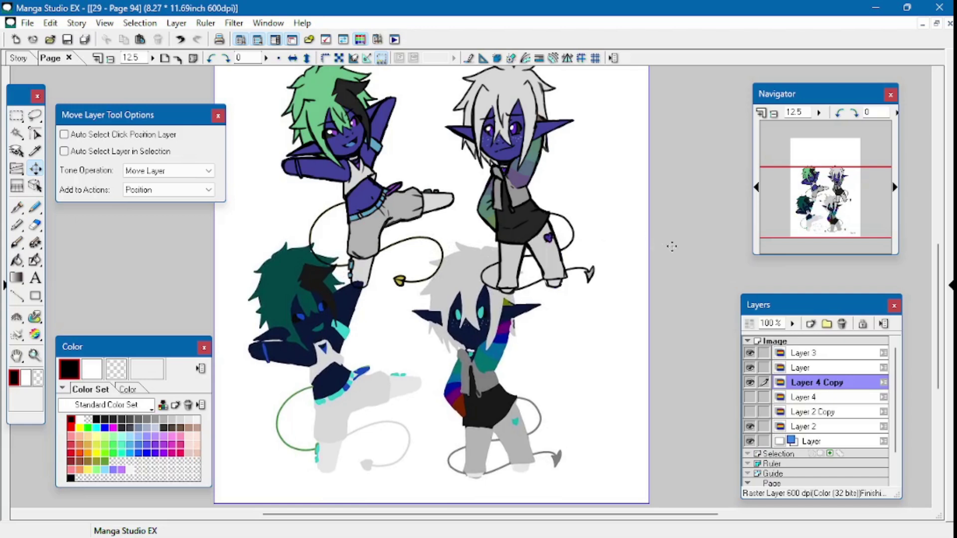
Hide Layer 4 Copy, show Layer 4 and Layer 2 Copy, and move Layer 2 Copy below the normal-colour pair.
left_click(749, 383)
left_click(750, 397)
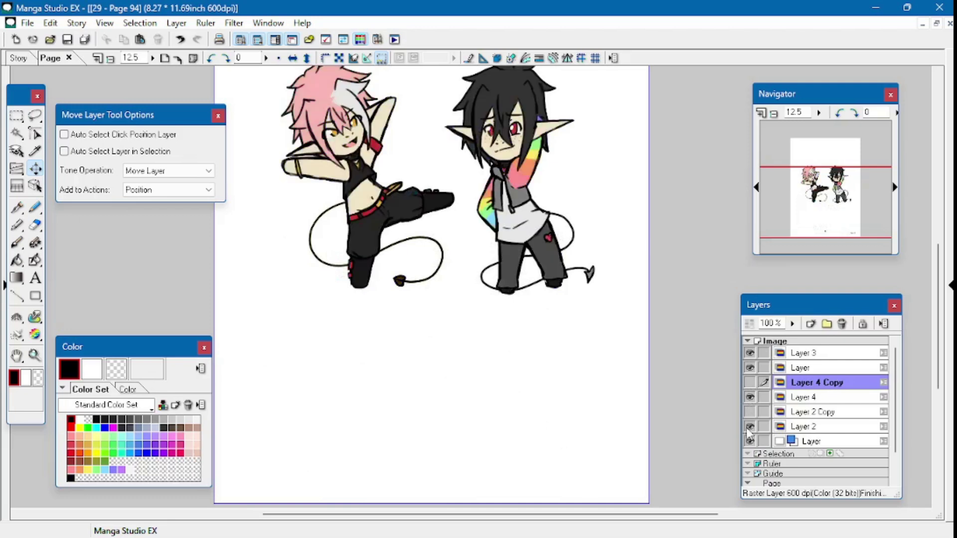
left_click(750, 412)
left_click(808, 412)
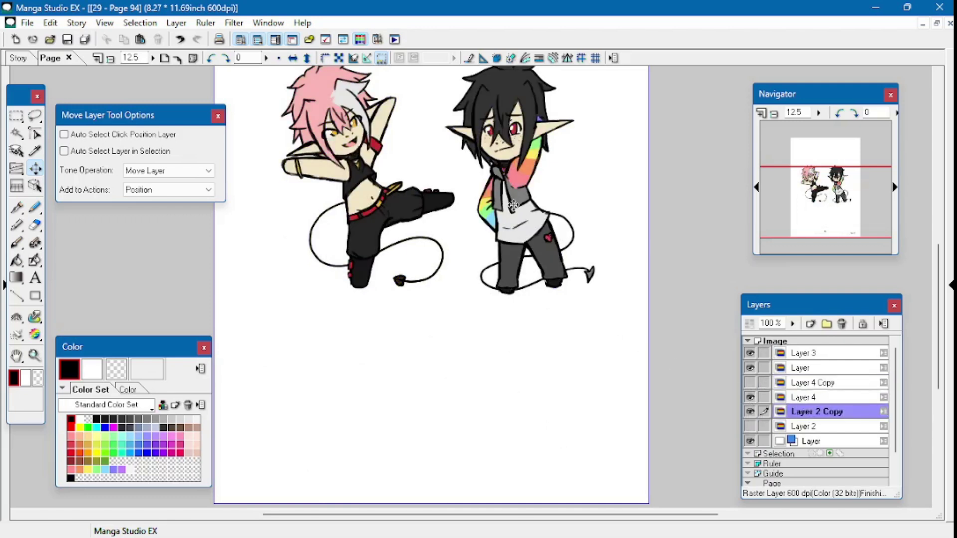
left_click_drag(512, 206, 497, 358)
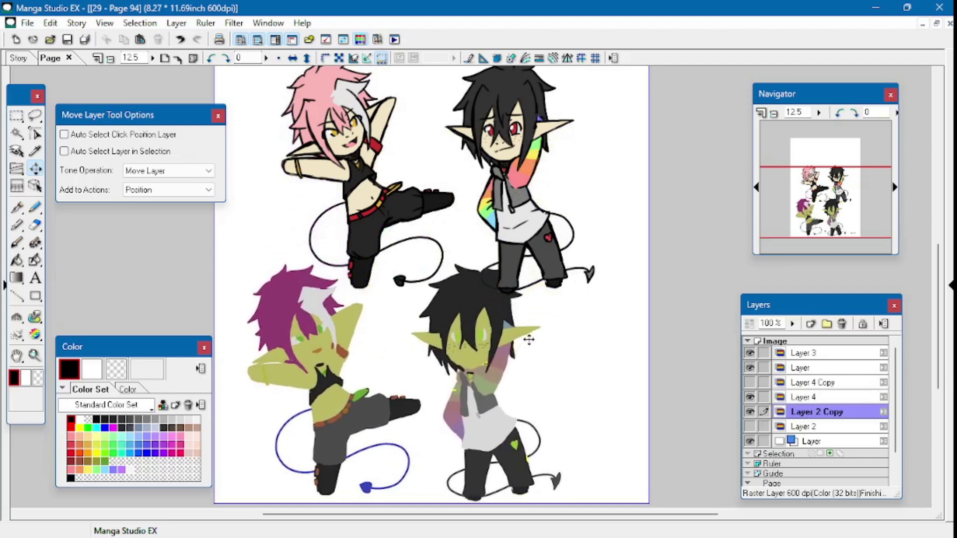